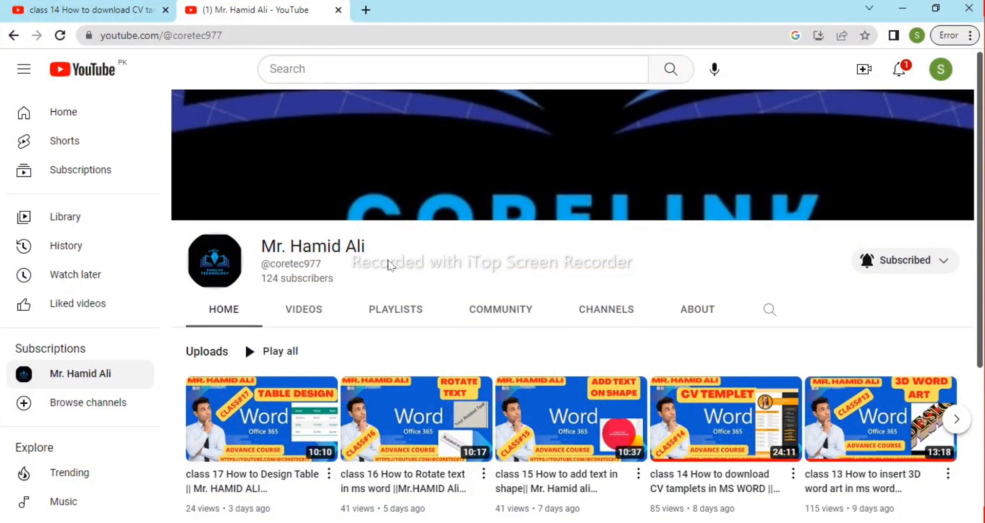
- Examine the YouTube channel page's name, handle, uploaded Word lessons and created playlists
left_click_drag(366, 247, 312, 246)
left_click_drag(318, 246, 295, 244)
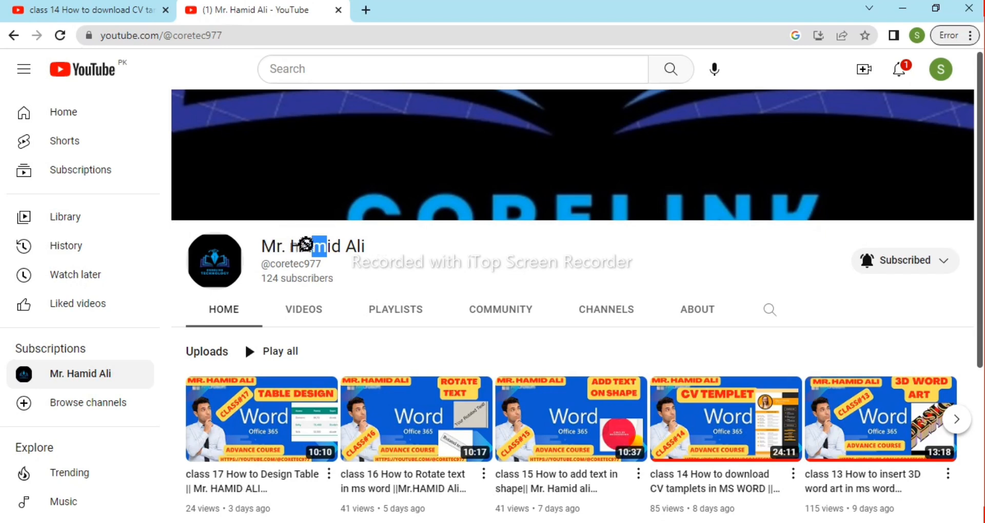
left_click(361, 249)
left_click_drag(376, 245, 260, 246)
left_click(262, 263)
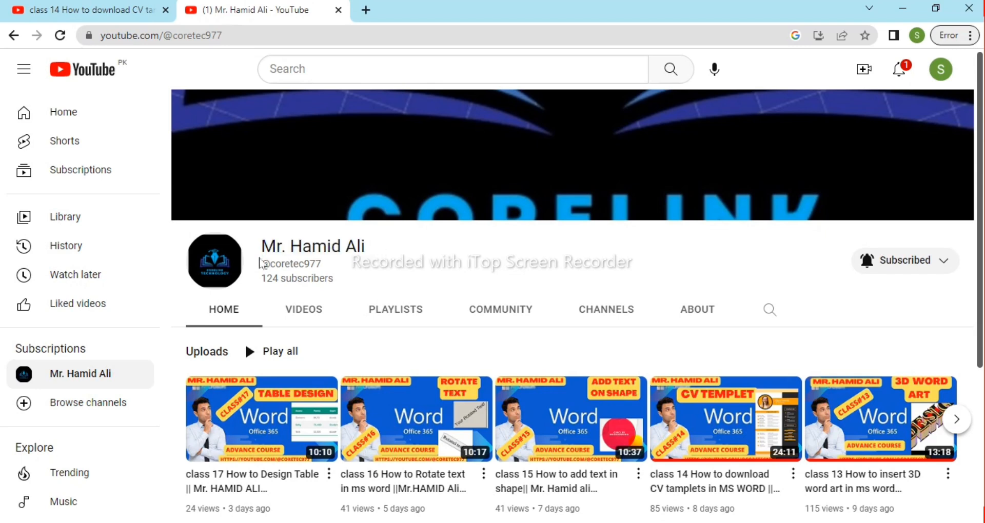
left_click_drag(320, 264, 256, 272)
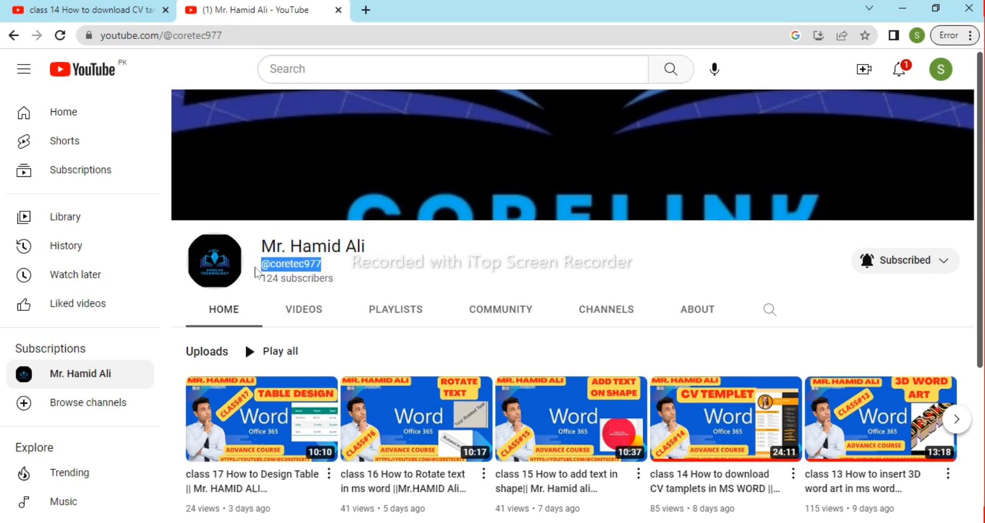
scroll(684, 344, "down", 4)
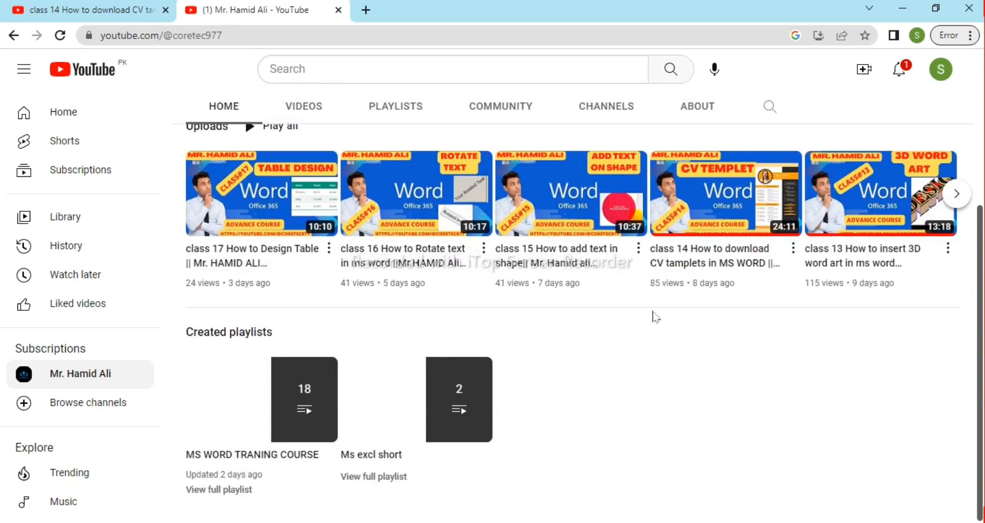
scroll(836, 319, "up", 1)
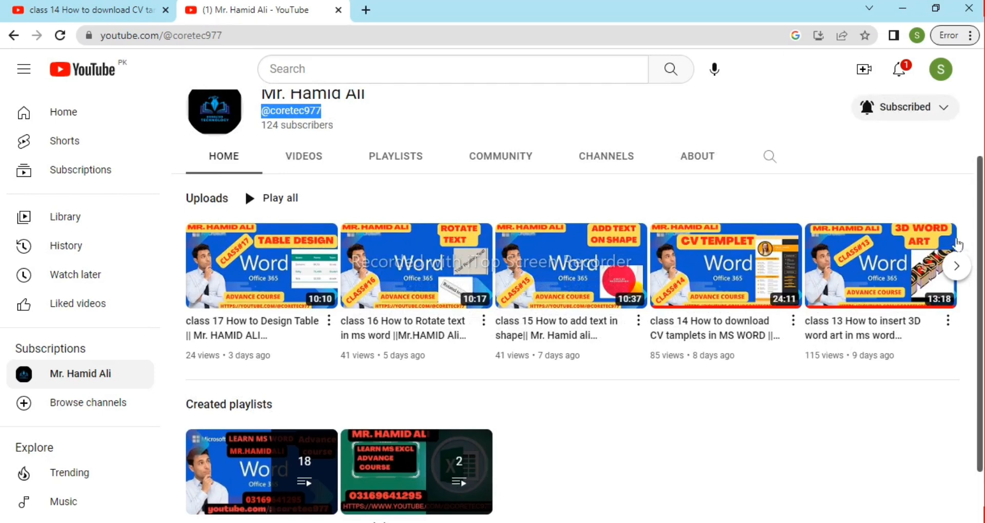
left_click(956, 266)
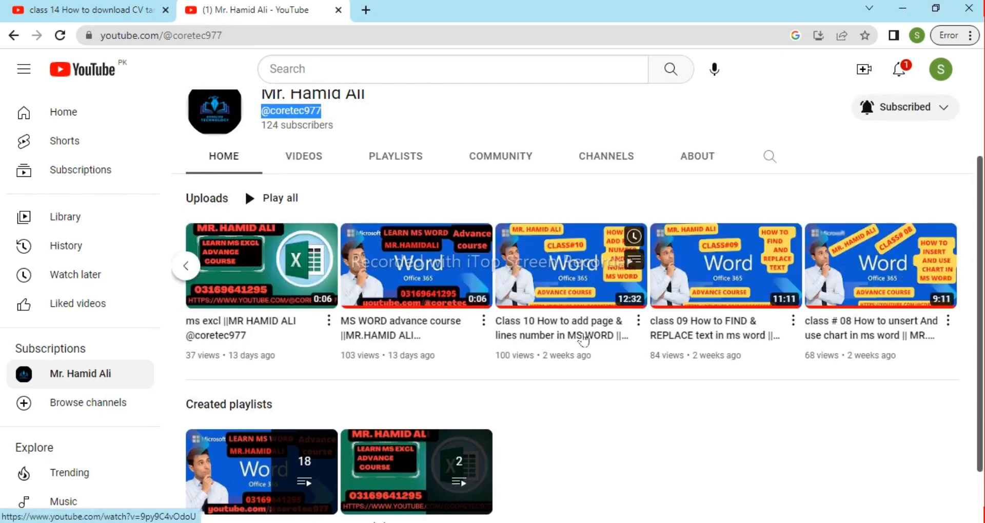
scroll(693, 333, "up", 1)
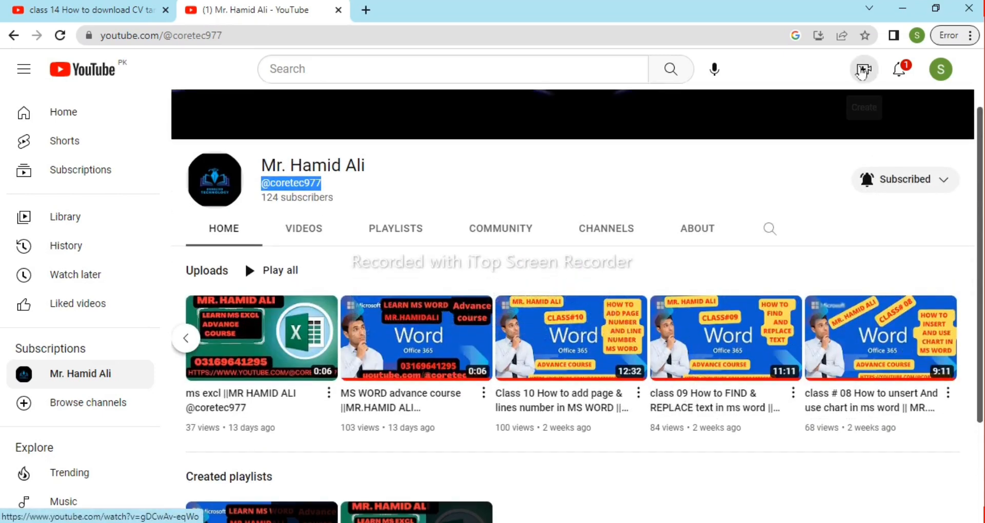
- Switch to the Word document and run the Editor check for spelling, grammar and writing suggestions
left_click(893, 14)
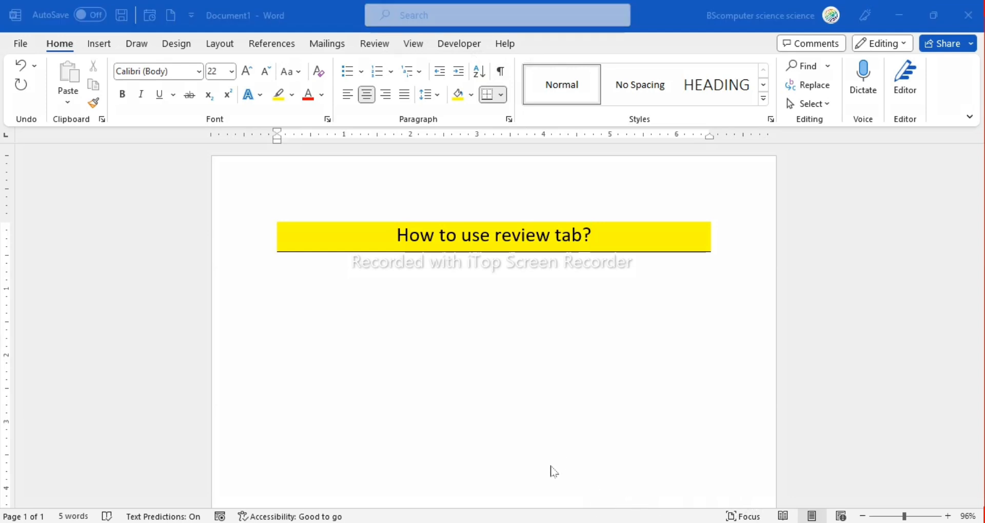
mouse_move(353, 29)
left_mouse_down()
mouse_move(369, 55)
mouse_move(403, 61)
left_mouse_up()
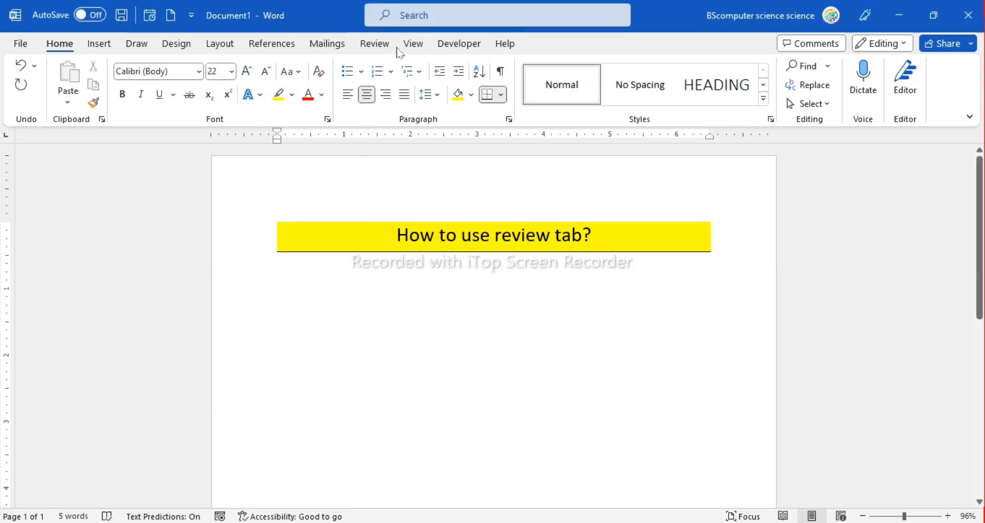
left_click(383, 52)
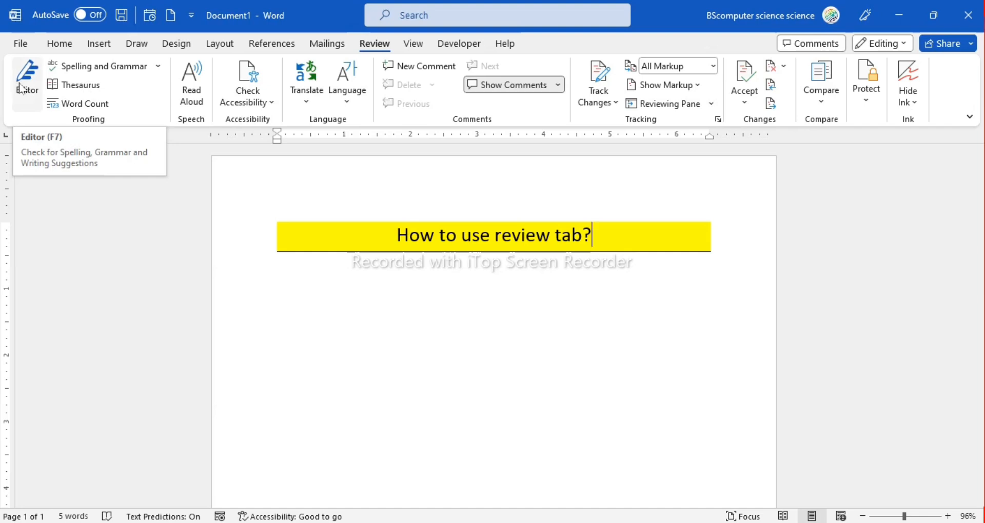
key("super")
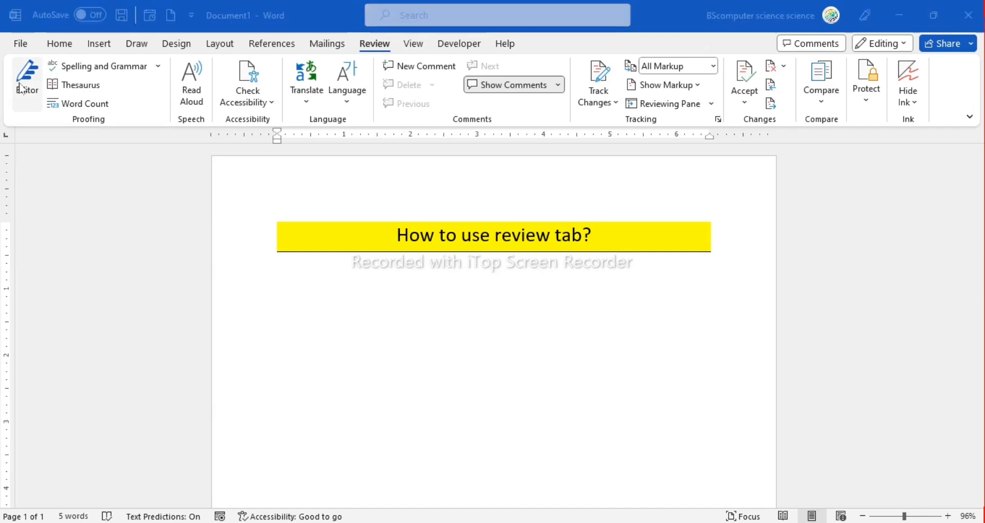
left_click(570, 206)
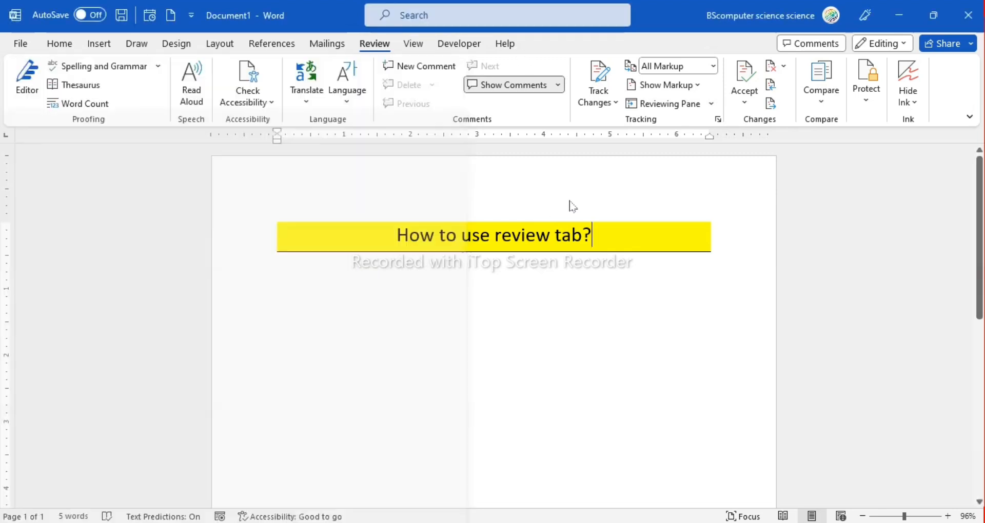
left_click(23, 87)
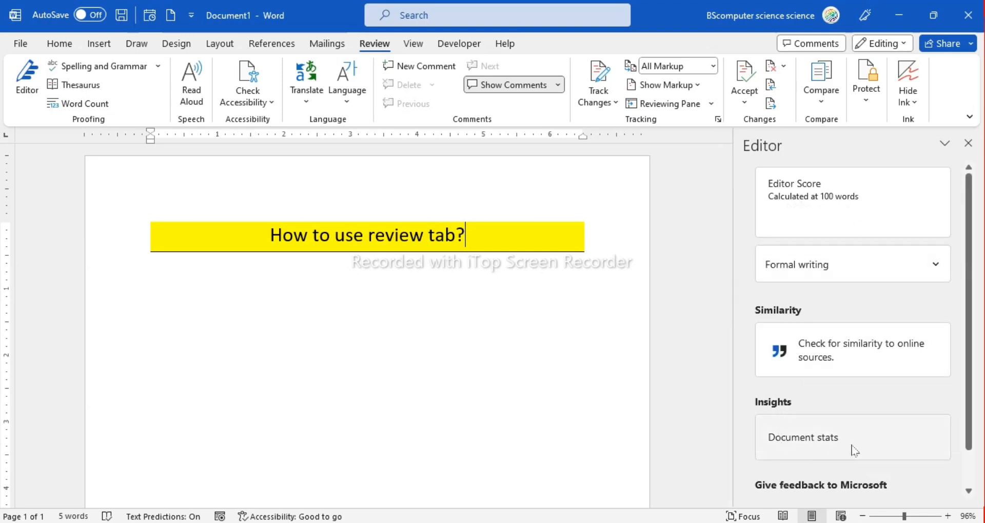
scroll(794, 314, "down", 1)
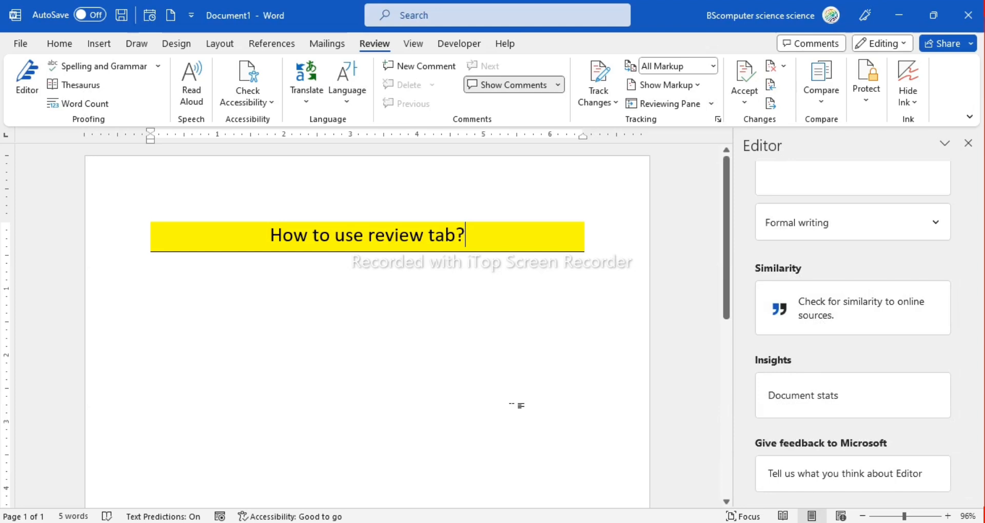
scroll(868, 204, "up", 1)
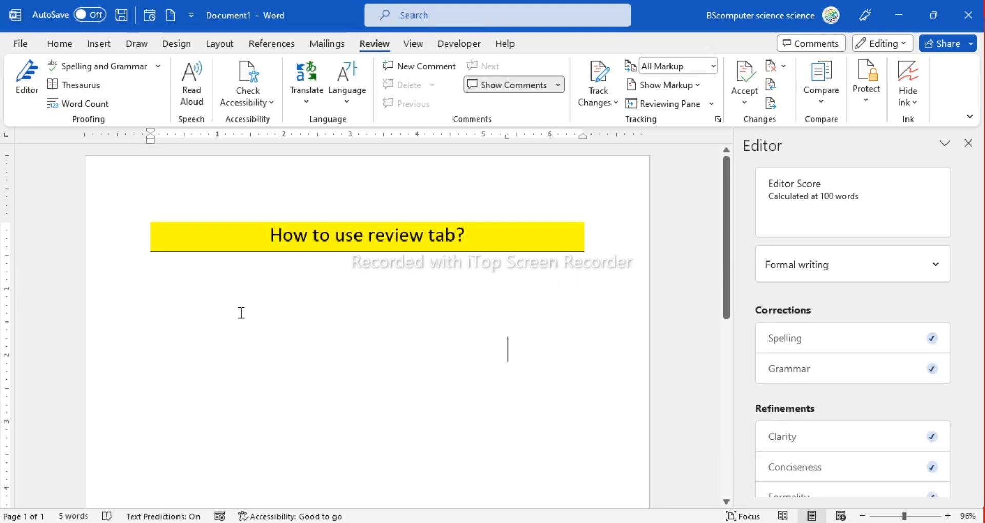
- Write the sample line "This is a review menue tab" below the highlighted heading, keeping the misspelled word
type("h")
key("BackSpace")
type("\\")
key("BackSpace")
type("thi")
key("BackSpace")
type("s is a")
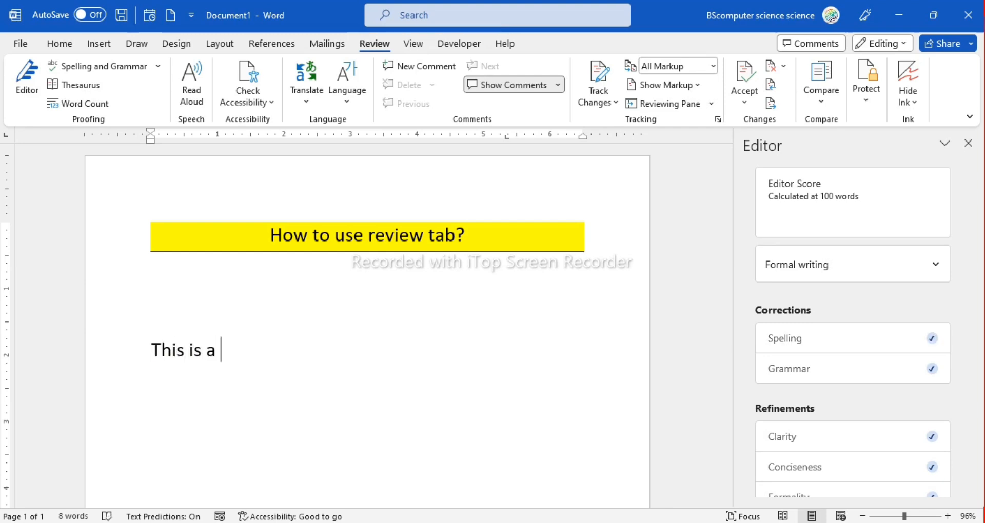
type(" review me")
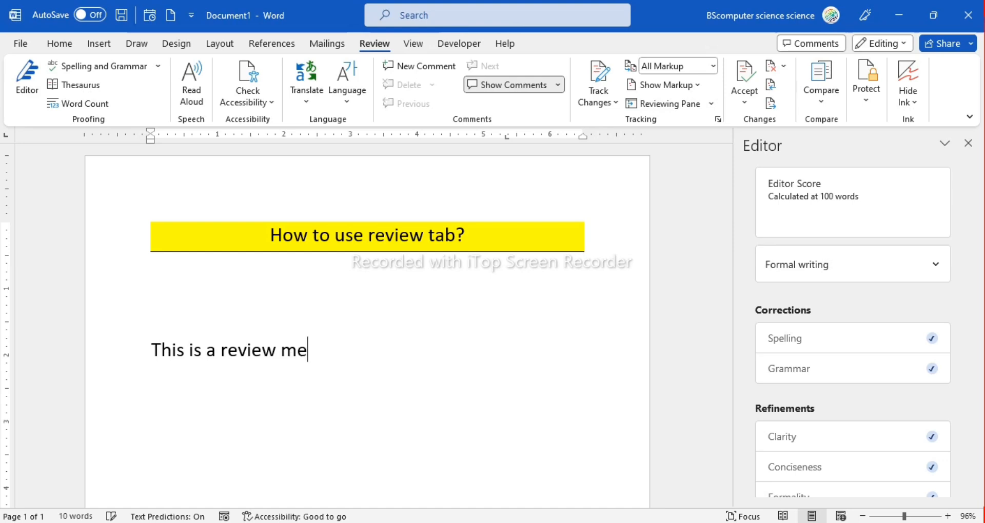
type("nue ")
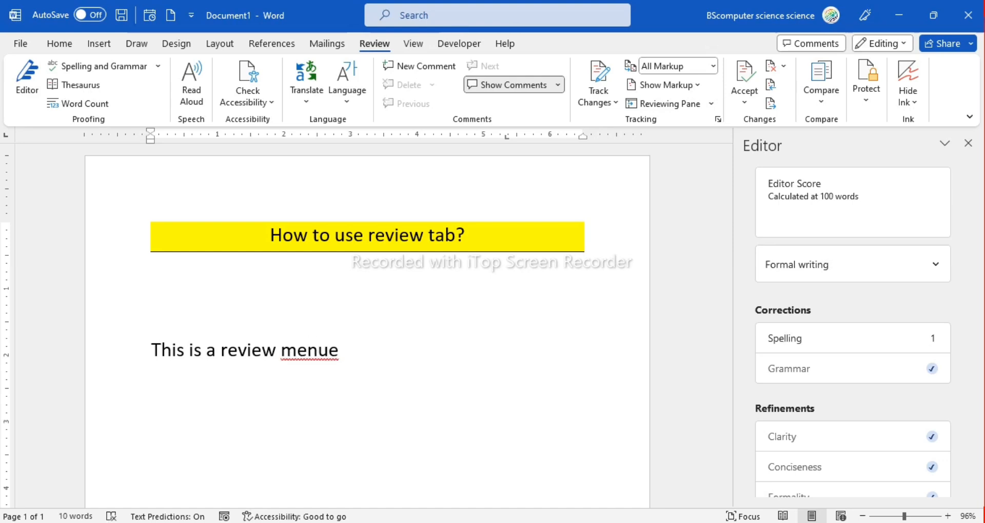
type("tabe")
key("BackSpace")
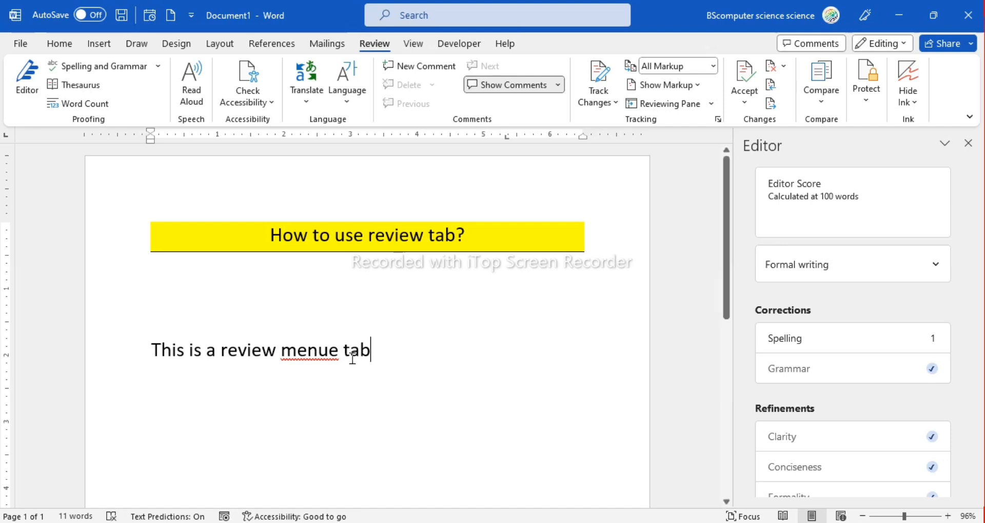
- Correct "menue" to "menu" in the sample line and close the Editor pane
left_click(337, 350)
key("BackSpace")
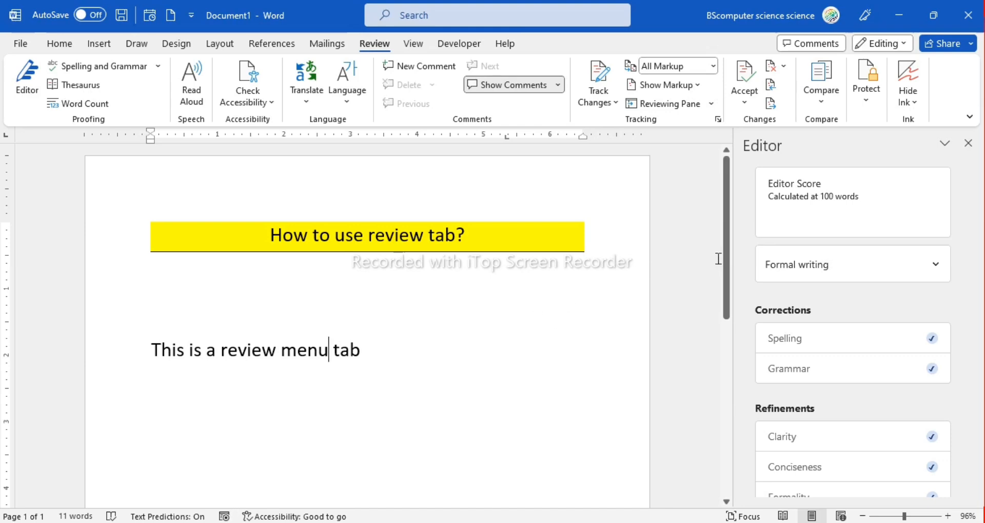
left_click(967, 143)
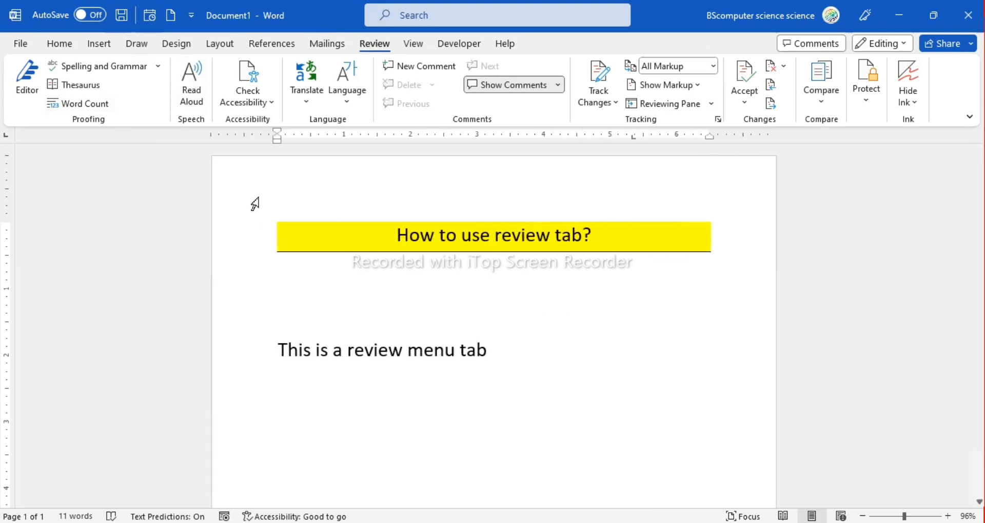
- Misspell "menu" as "meenu" in the sample line, run the Spelling and Grammar check, and close its results
double_click(454, 348)
left_click(454, 349)
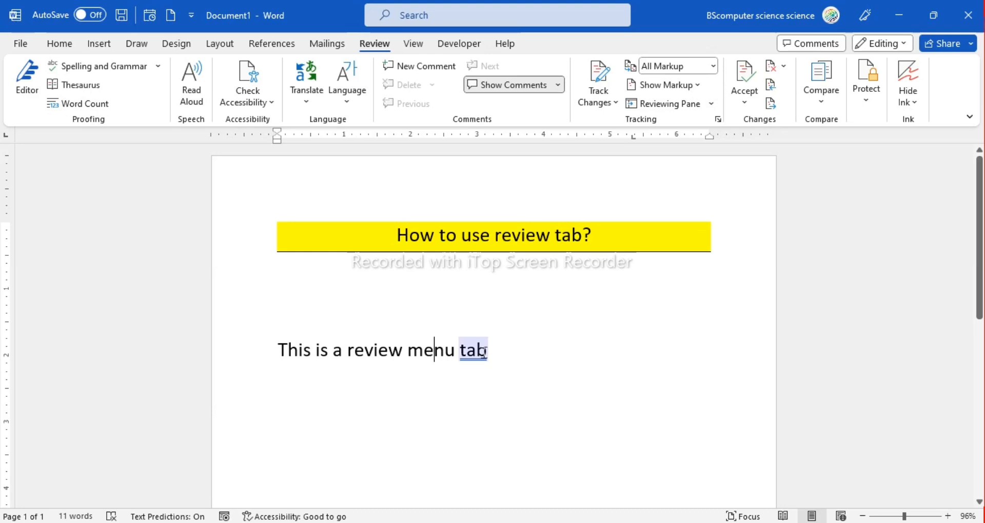
type("e")
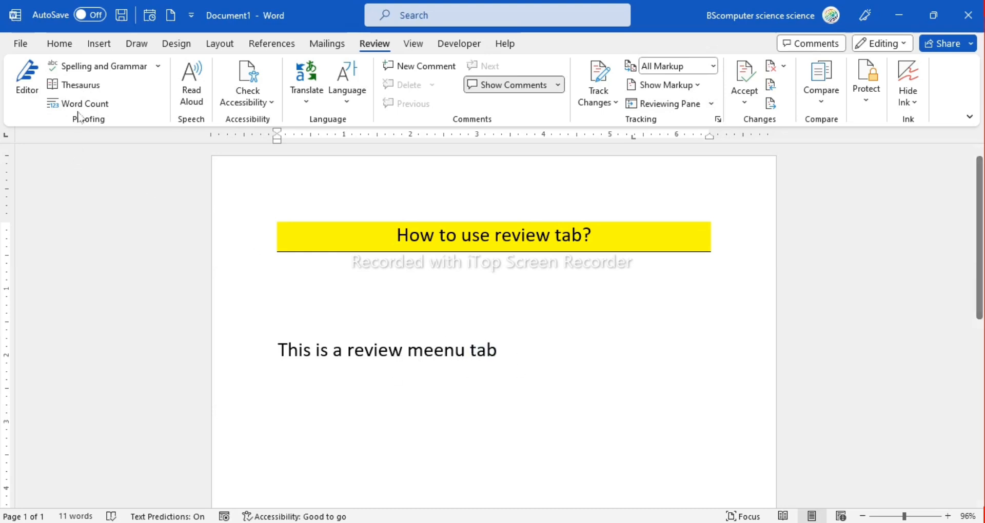
left_click(98, 68)
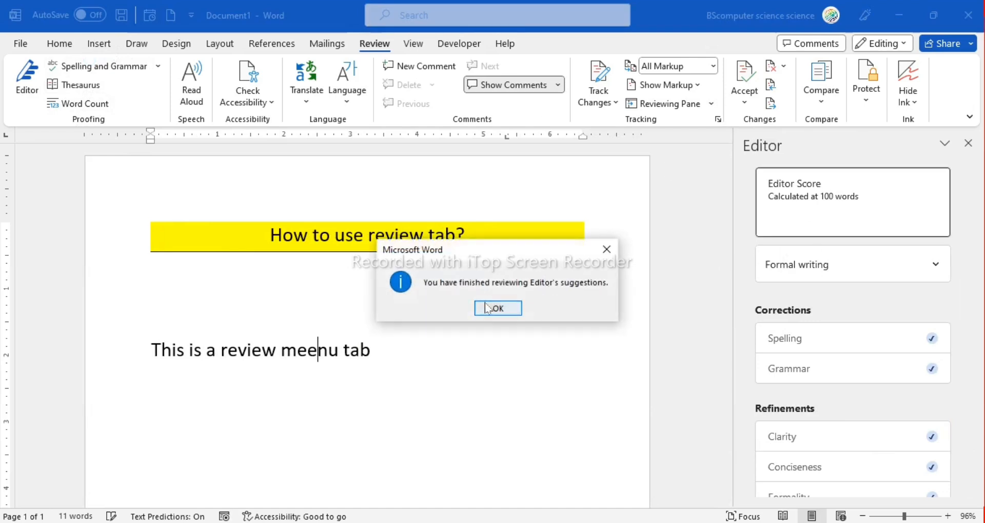
left_click(486, 307)
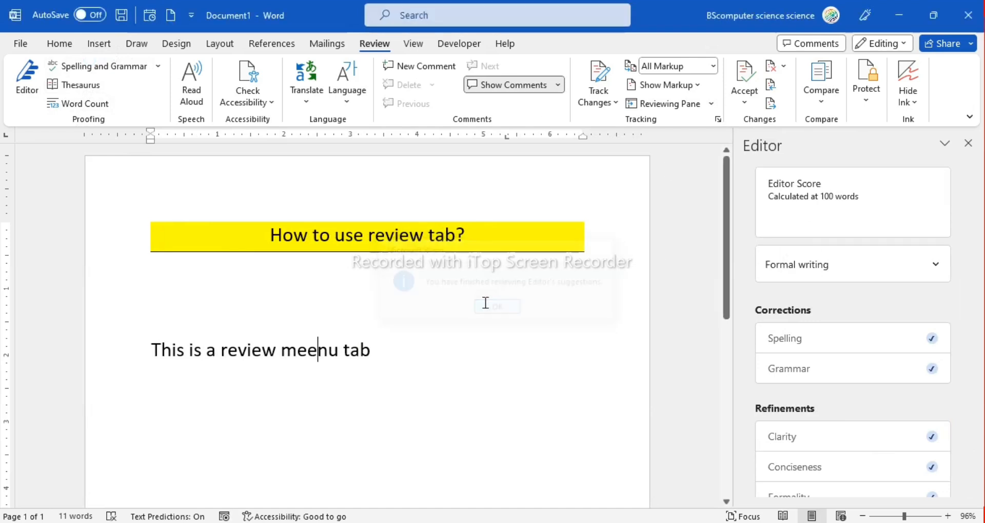
left_click(968, 143)
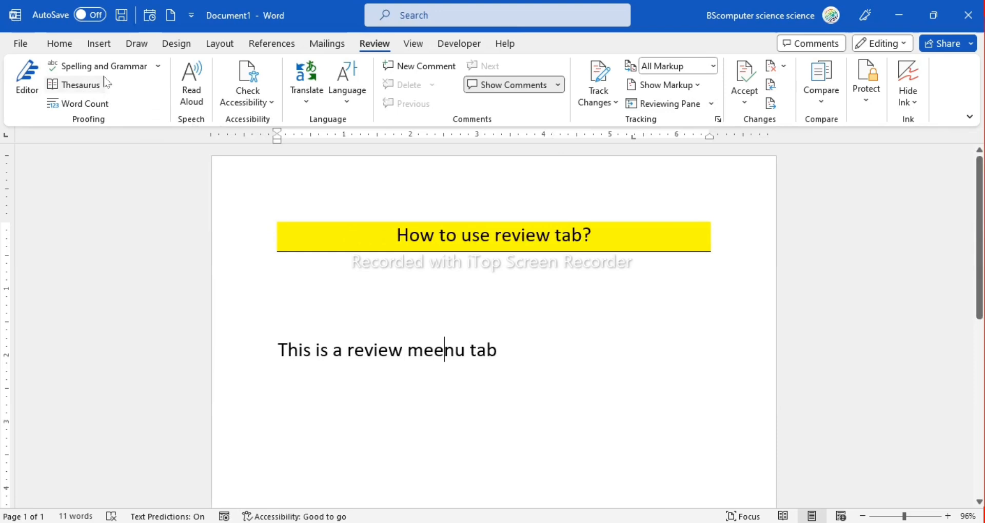
- Rerun the Spelling and Grammar check and misspell the line's last word as "tabg"
left_click(98, 67)
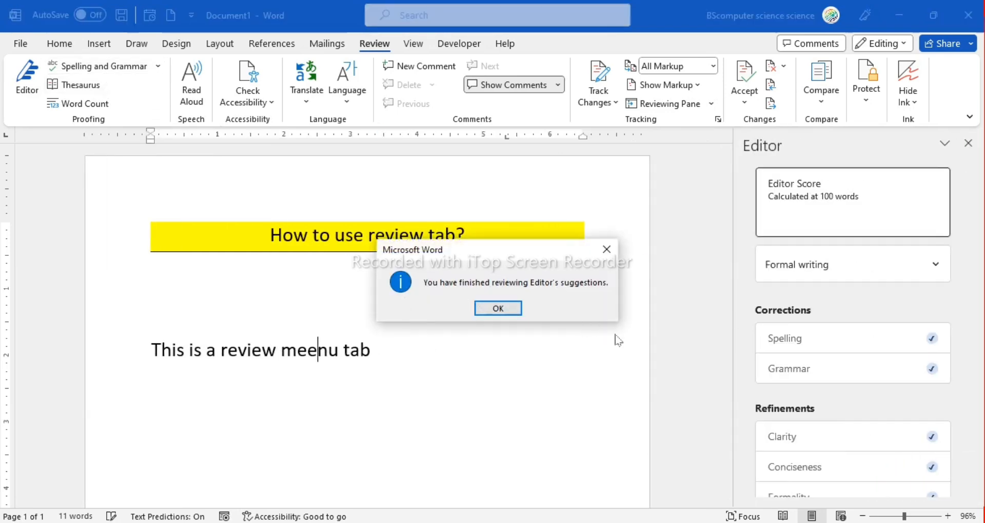
key("Return")
type("g")
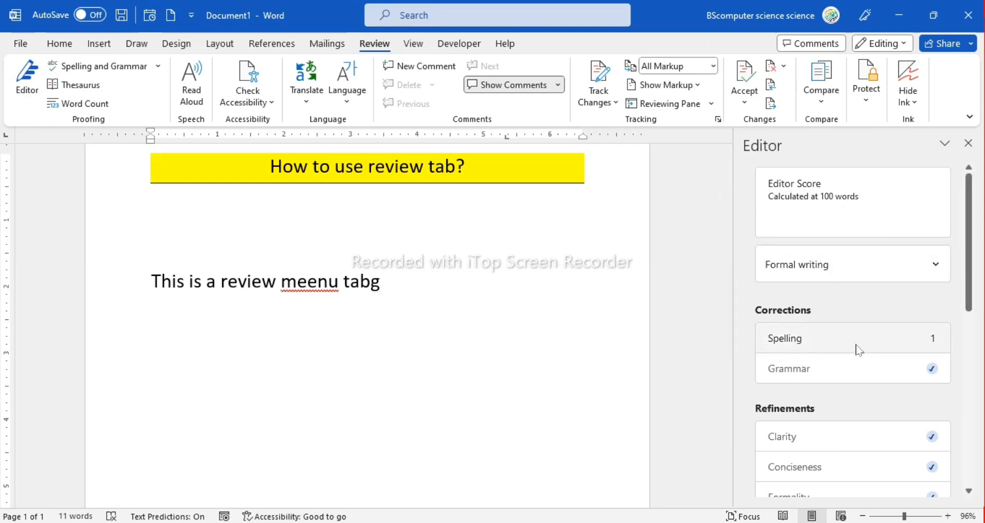
- Review the Editor's corrections and accept the grammar suggestion "tabg." to add the missing period
left_click(790, 351)
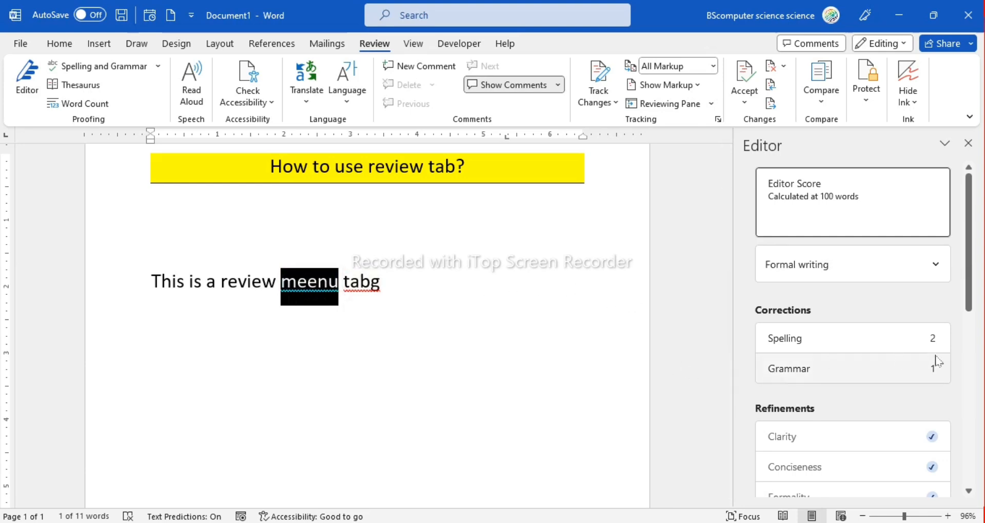
left_click(802, 370)
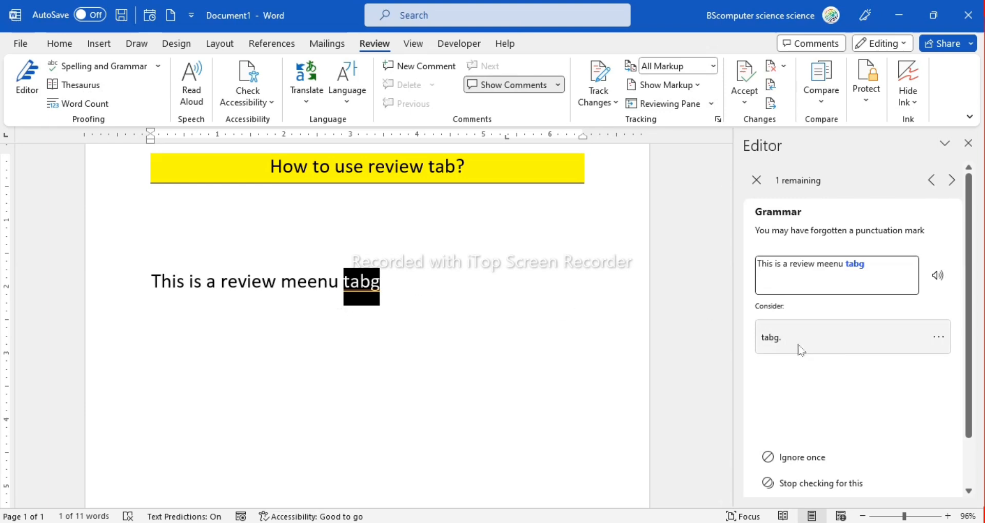
left_click(821, 340)
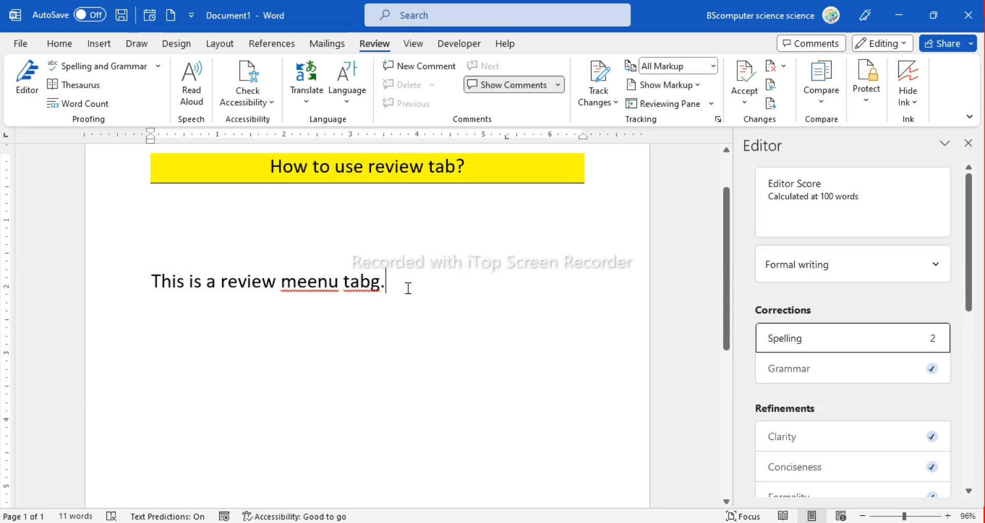
- Correct "tabg" to "tab" and replace "meenu" with the Editor's spelling suggestion "menu"
left_click(382, 287)
key("BackSpace")
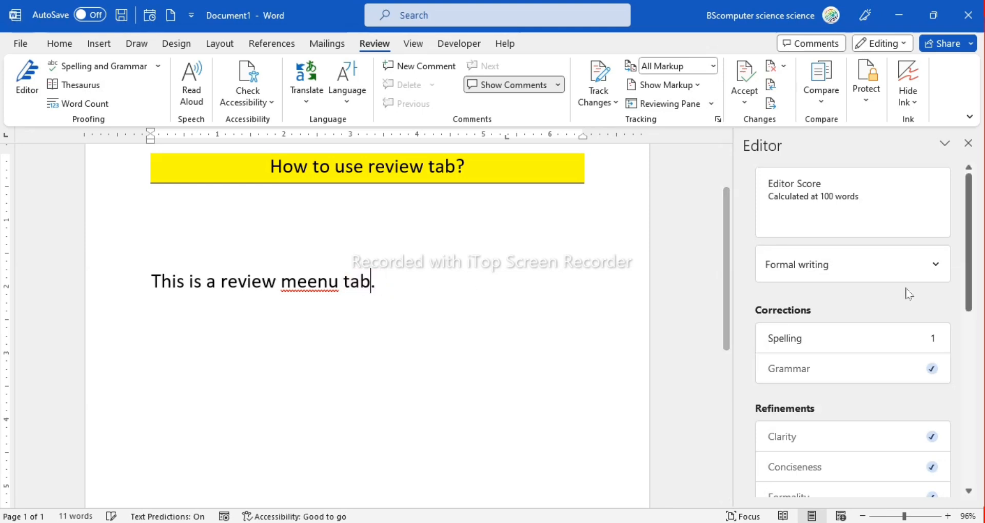
left_click(401, 291)
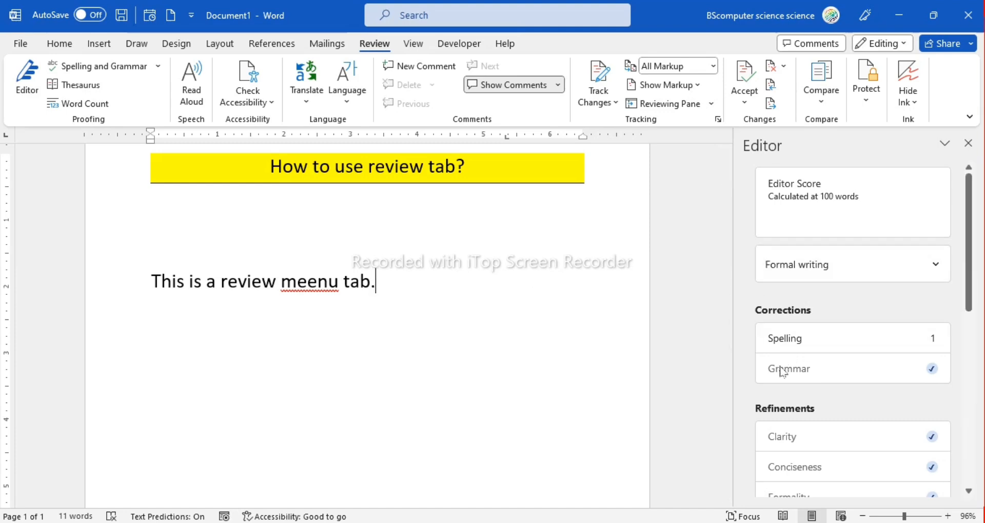
left_click(796, 341)
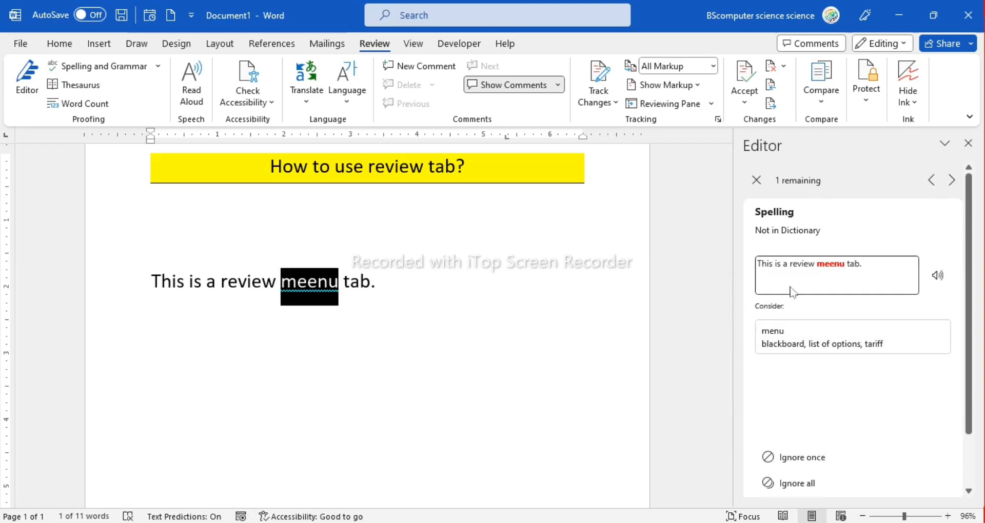
left_click(820, 338)
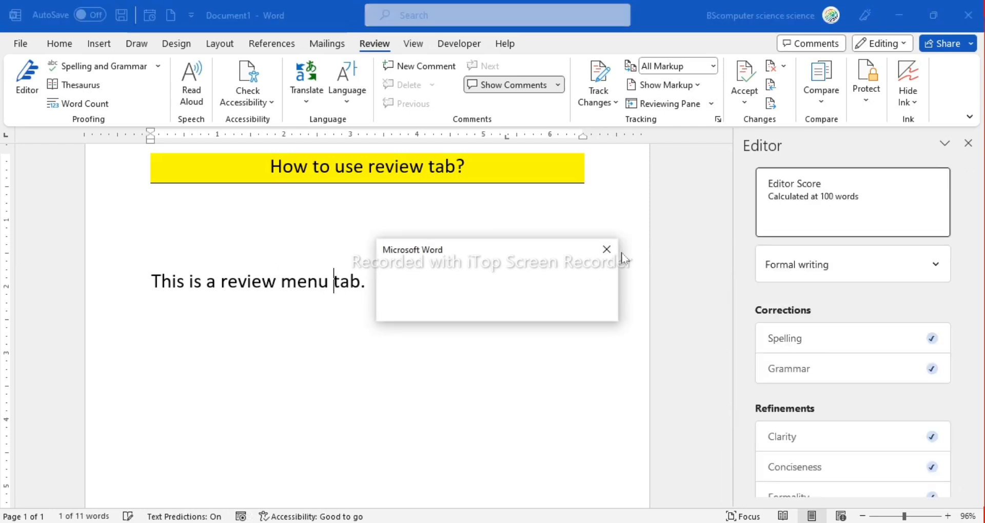
- Dismiss the check message, examine the Editor's writing style, corrections and refinements for the sample line, and close the Editor
left_click(606, 249)
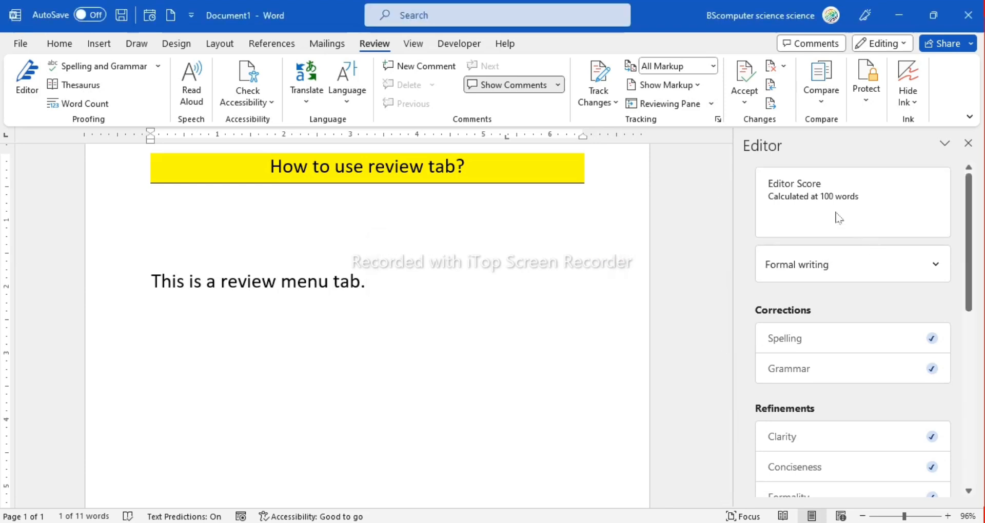
left_click(861, 282)
key("Escape")
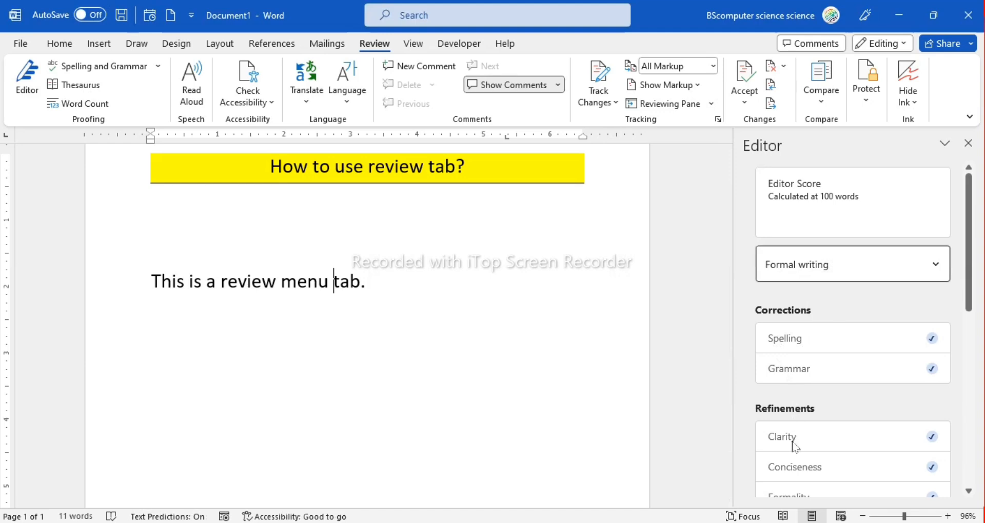
scroll(797, 441, "down", 2)
scroll(805, 390, "up", 2)
left_click(810, 517)
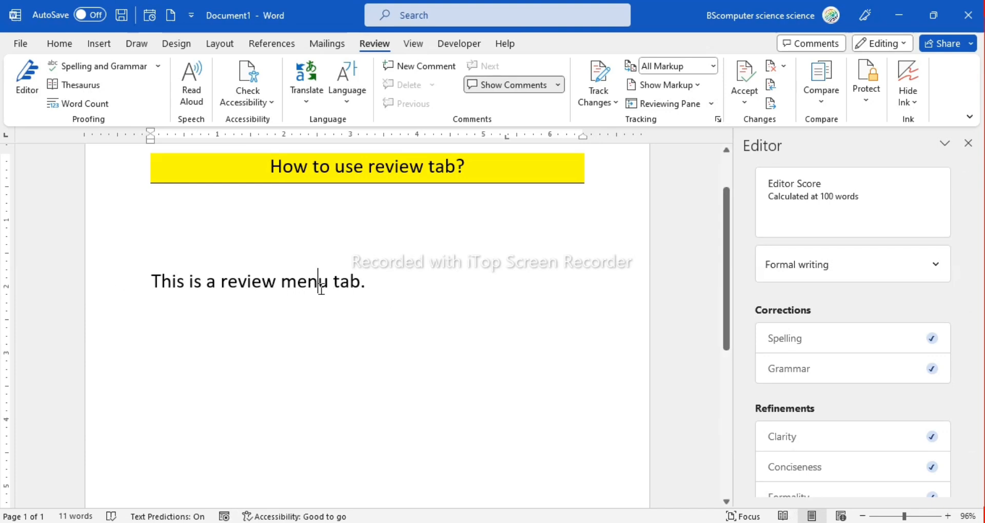
left_click_drag(328, 285, 280, 284)
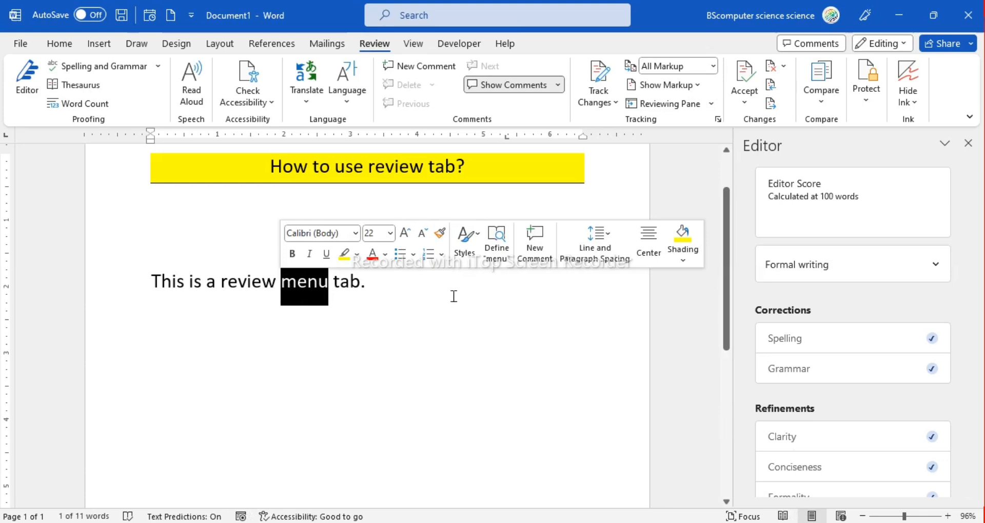
left_click(477, 283)
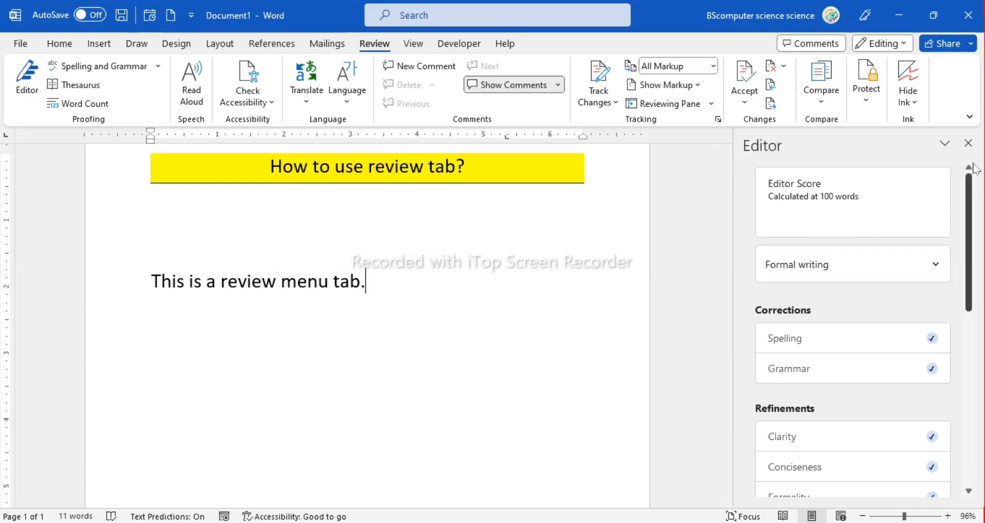
left_click(967, 144)
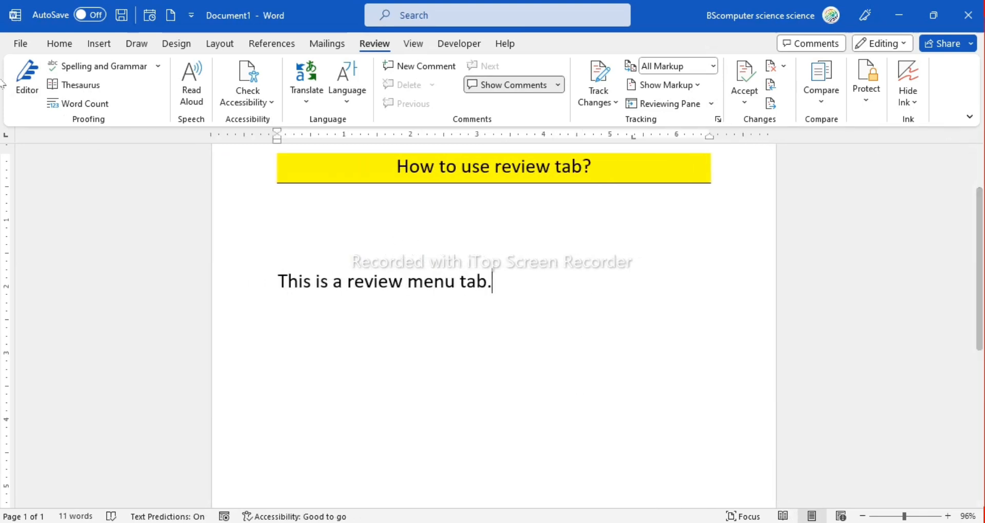
- Rerun the Spelling and Grammar check and look up the sentence's final period in the Thesaurus, closing the results of each
left_click(93, 67)
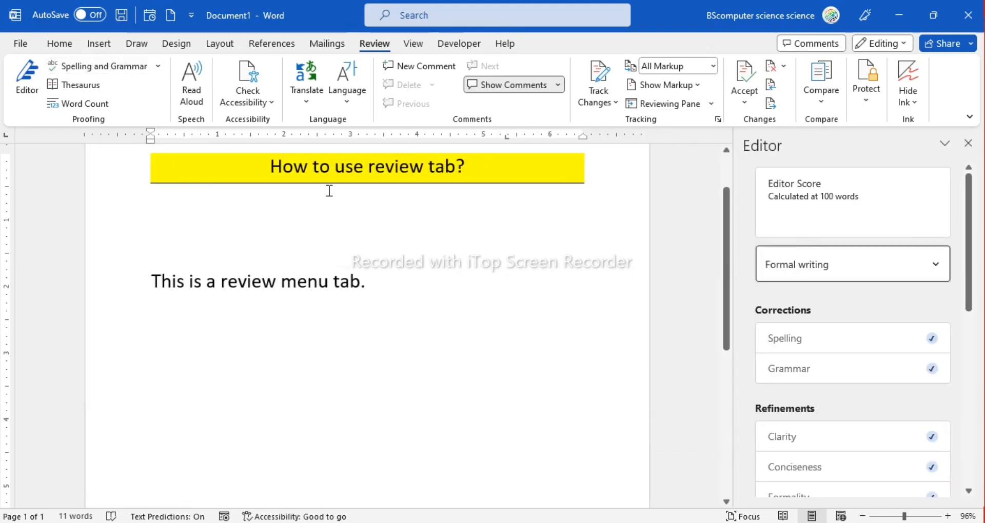
left_click(968, 144)
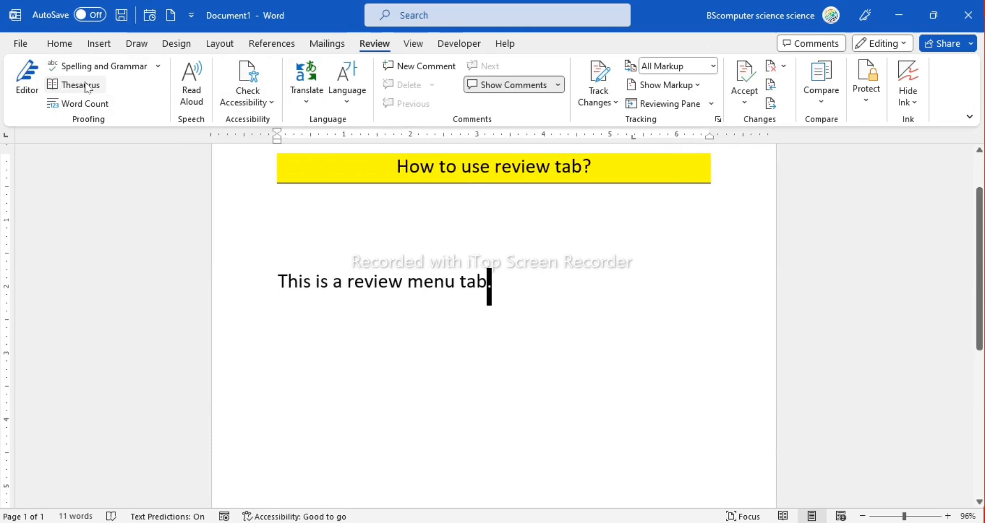
left_click(80, 85)
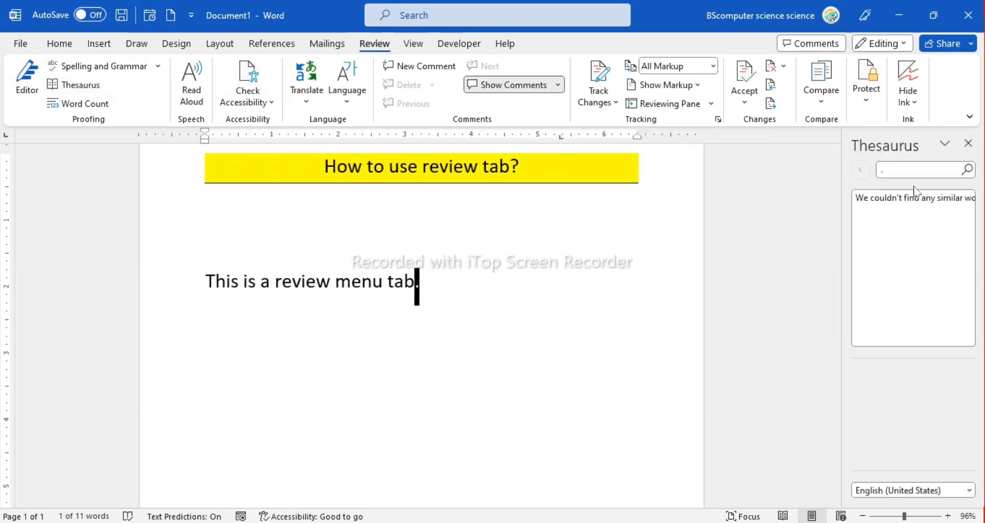
left_click(968, 143)
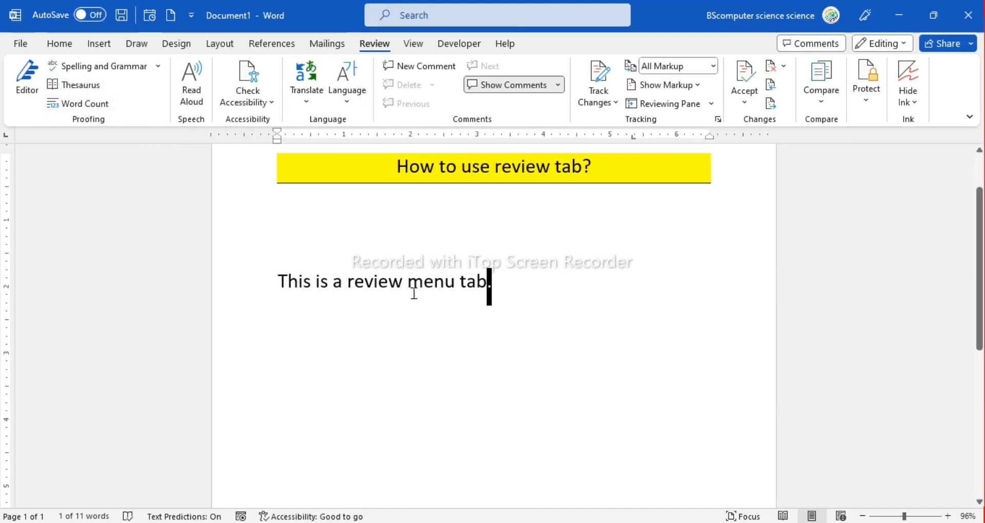
- Start a new line below the sample sentence and briefly open the recent CV PDF dated February 23, closing it after viewing
left_click(489, 286)
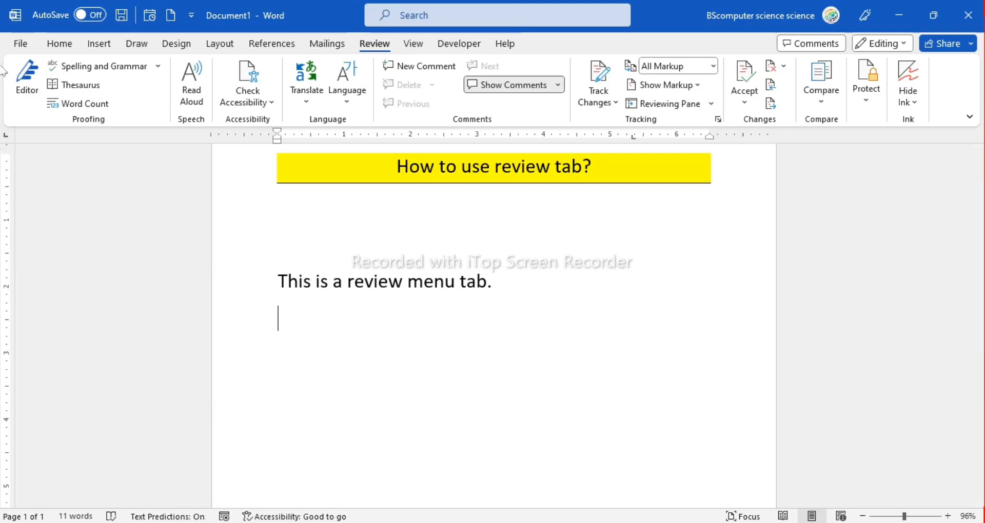
left_click(15, 44)
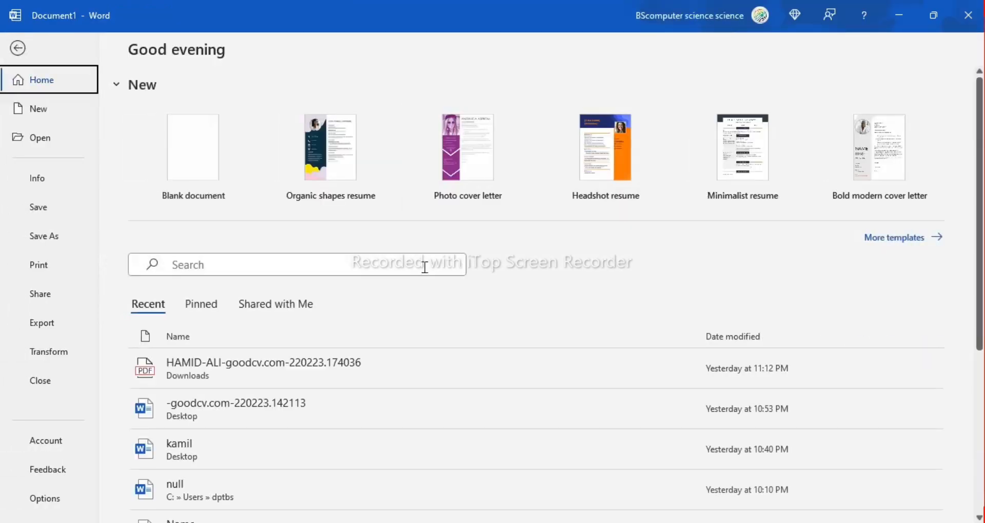
scroll(241, 369, "down", 1)
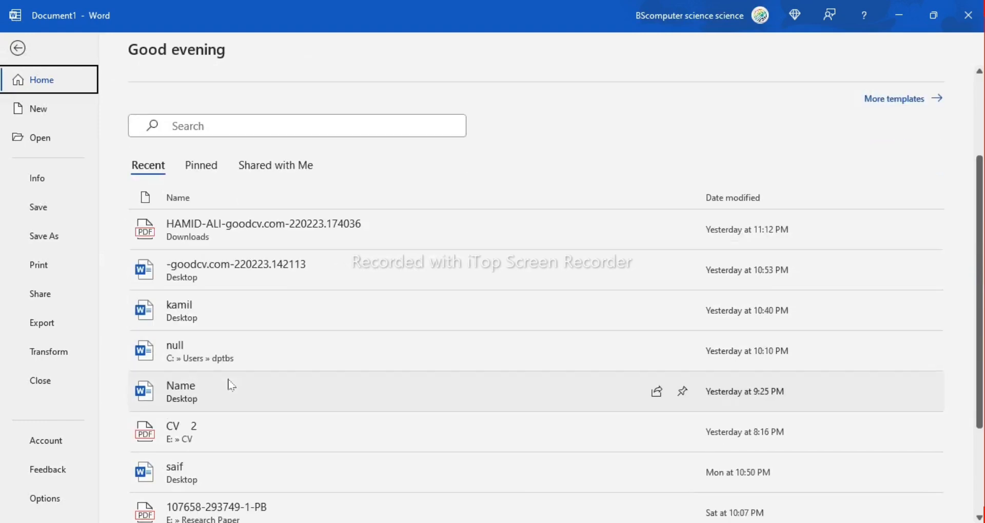
scroll(217, 381, "down", 2)
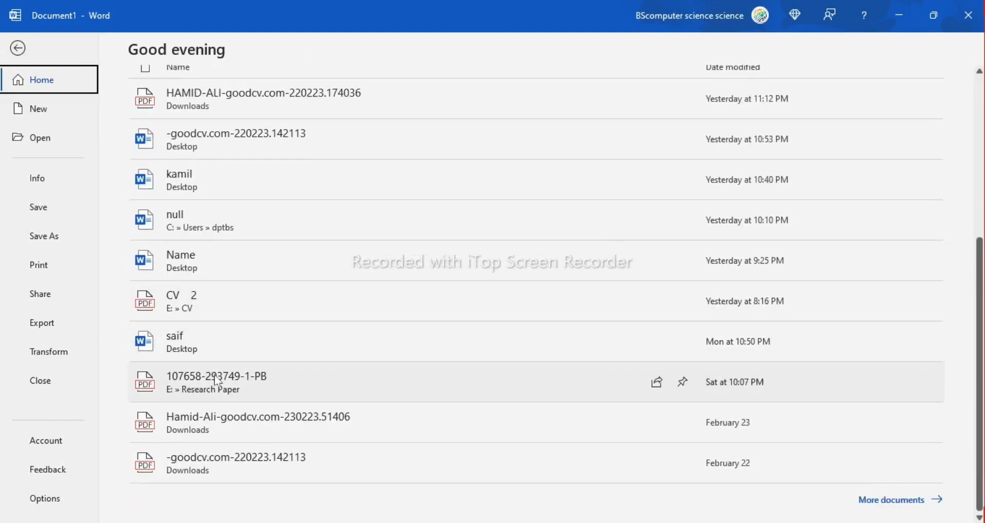
left_click(223, 421)
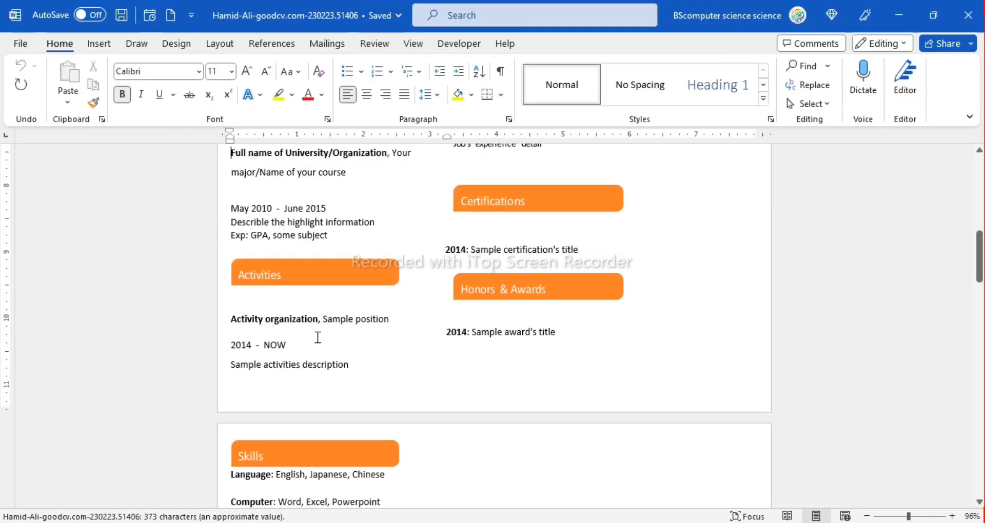
scroll(317, 337, "up", 1)
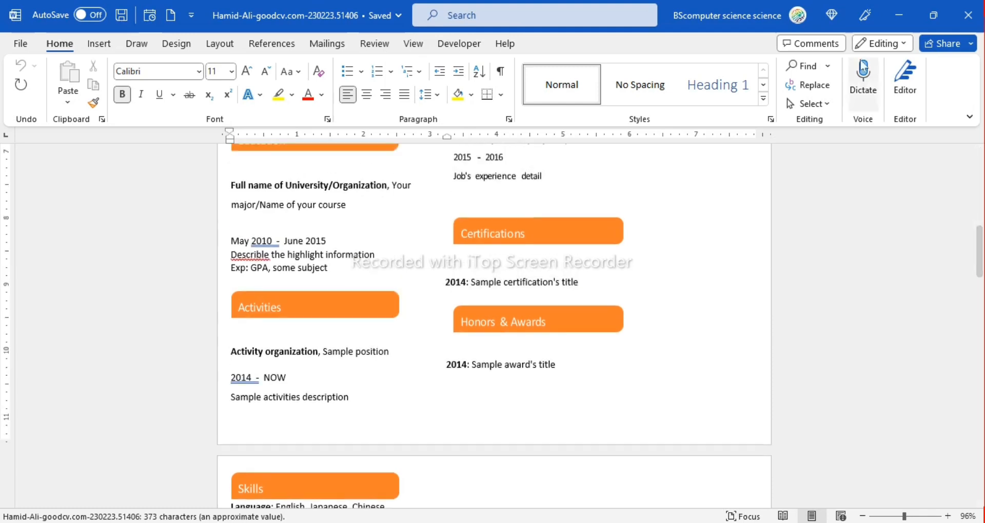
left_click(968, 15)
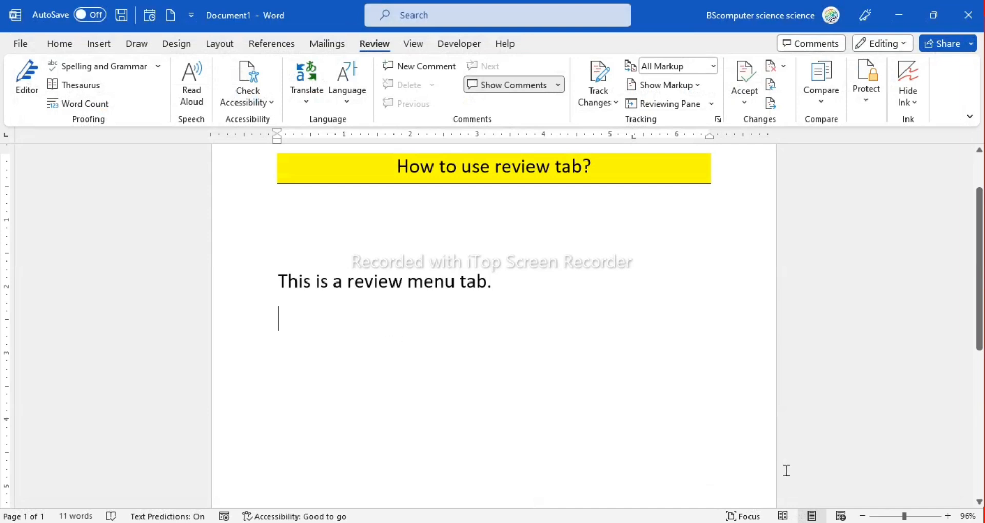
- Paste the copied project report text on the new line below the sample sentence
key("ctrl+v")
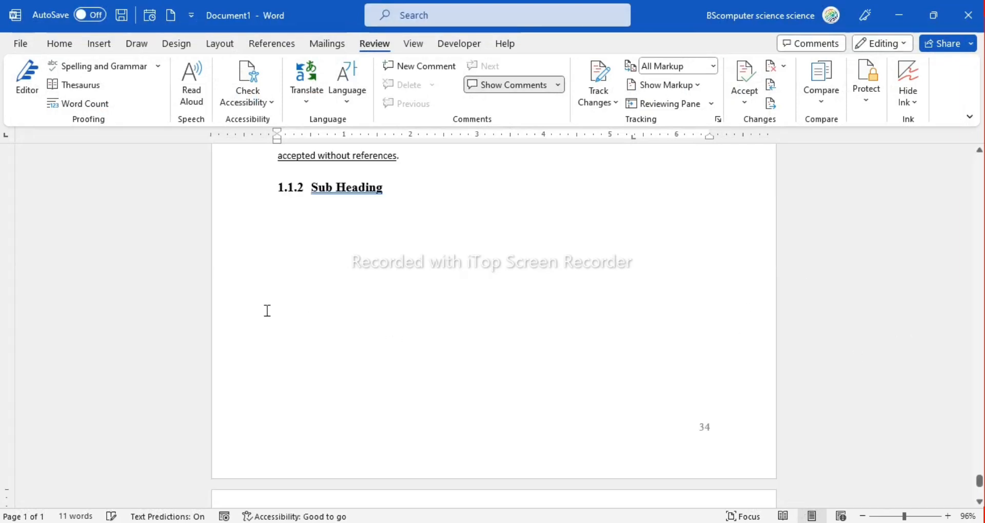
scroll(280, 343, "up", 15)
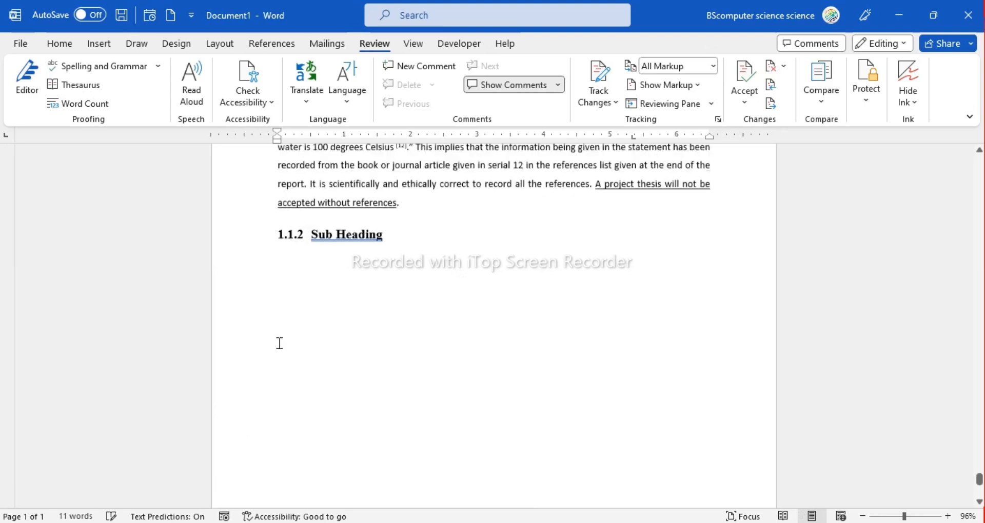
scroll(280, 342, "up", 10)
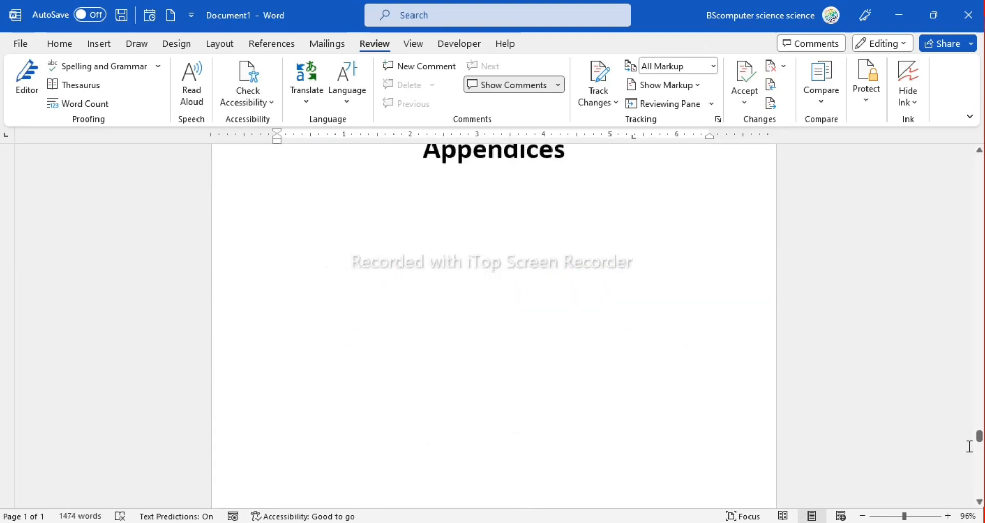
scroll(978, 439, "up", 8)
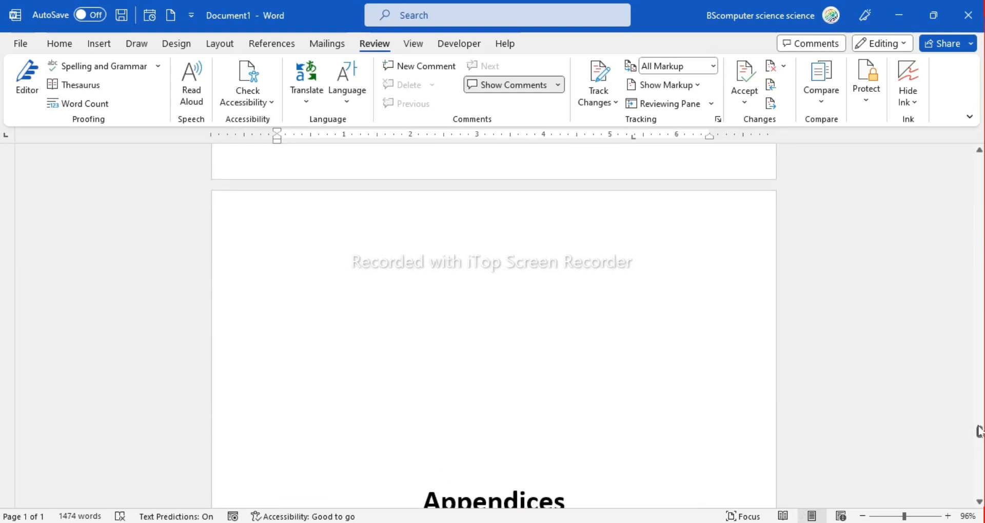
scroll(980, 184, "up", 5)
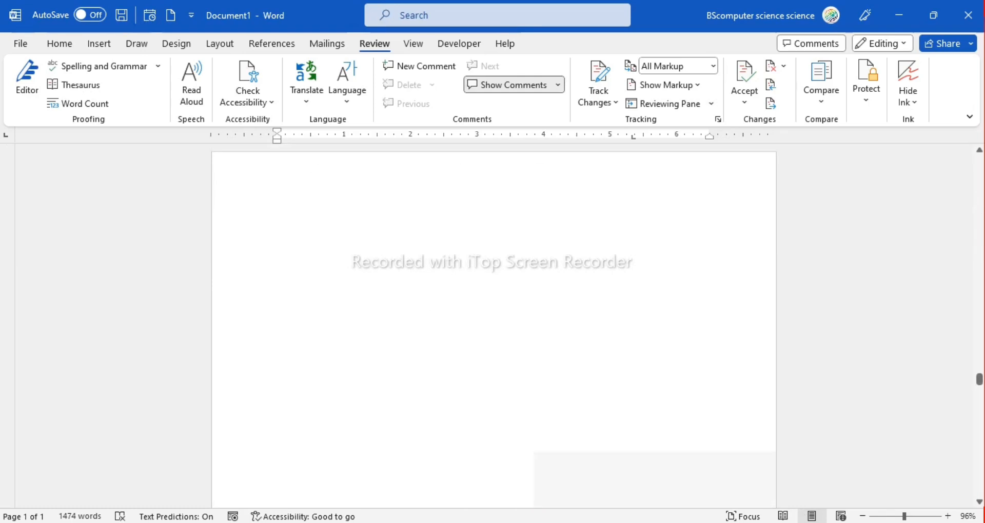
scroll(492, 323, "up", 15)
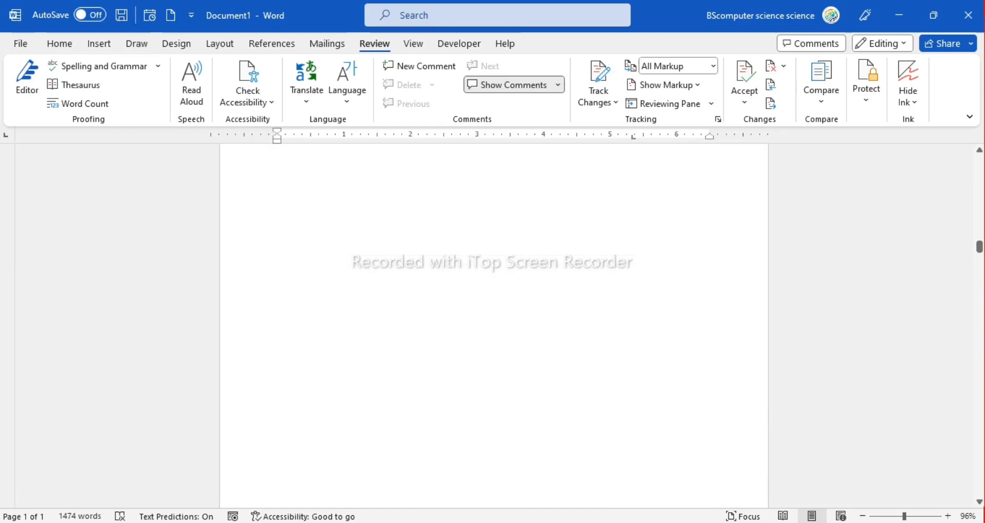
scroll(669, 328, "up", 10)
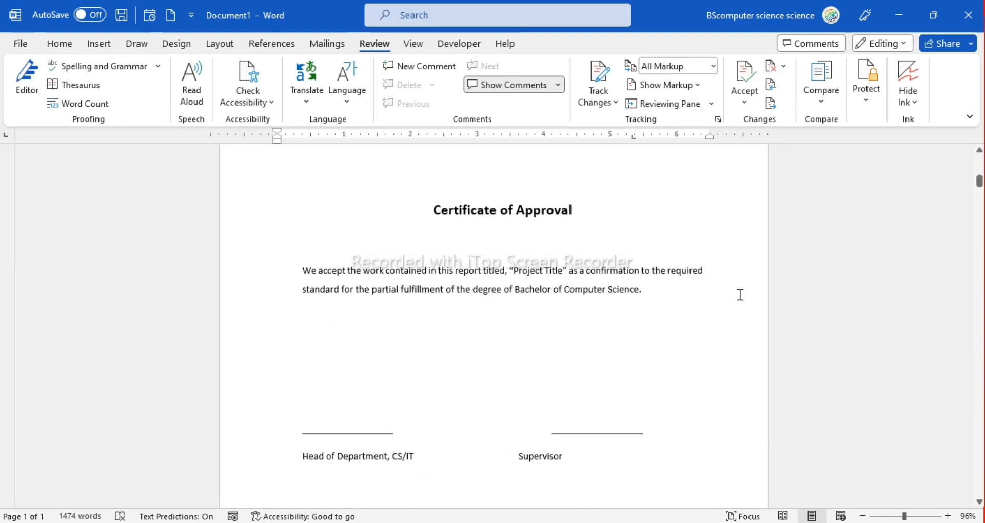
scroll(671, 329, "up", 15)
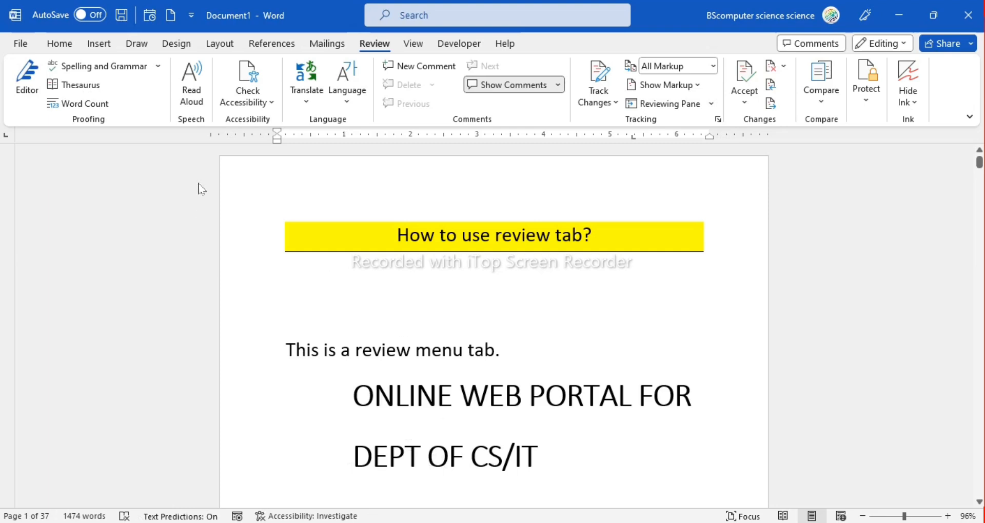
key("alt")
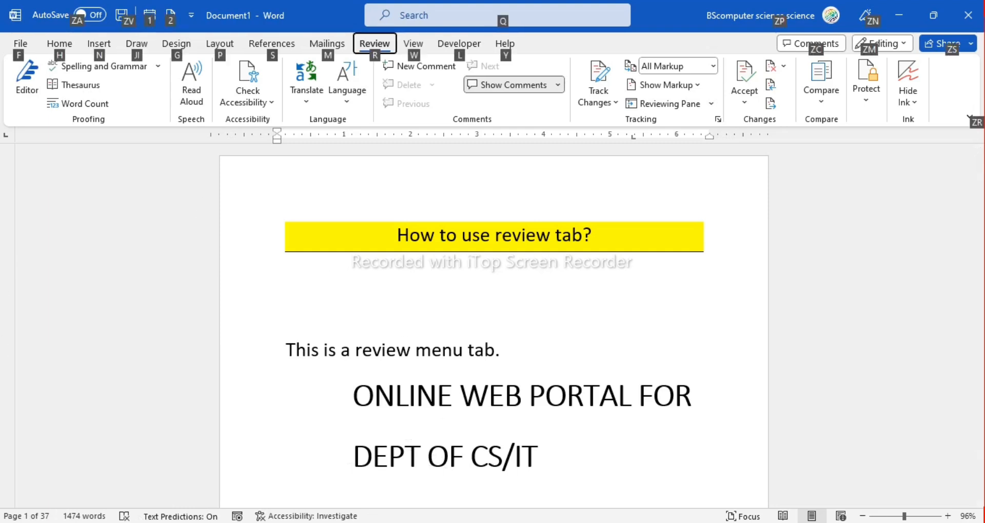
left_click(620, 265)
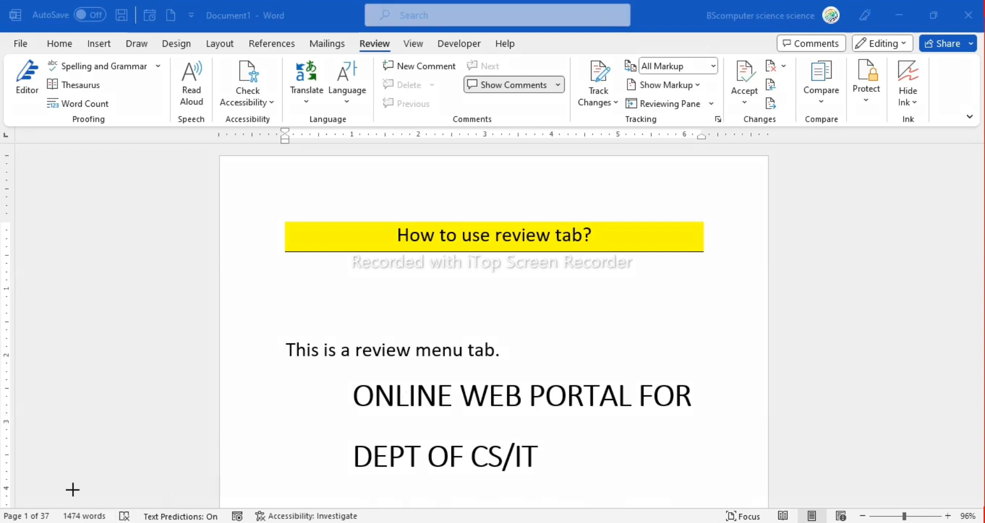
mouse_move(43, 489)
left_mouse_down()
mouse_move(63, 519)
mouse_move(107, 520)
left_mouse_up()
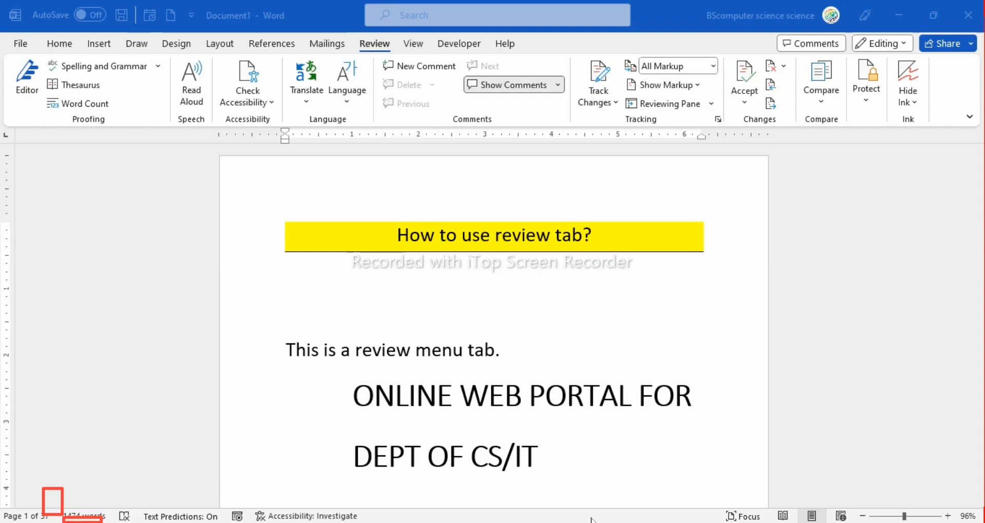
key("Escape")
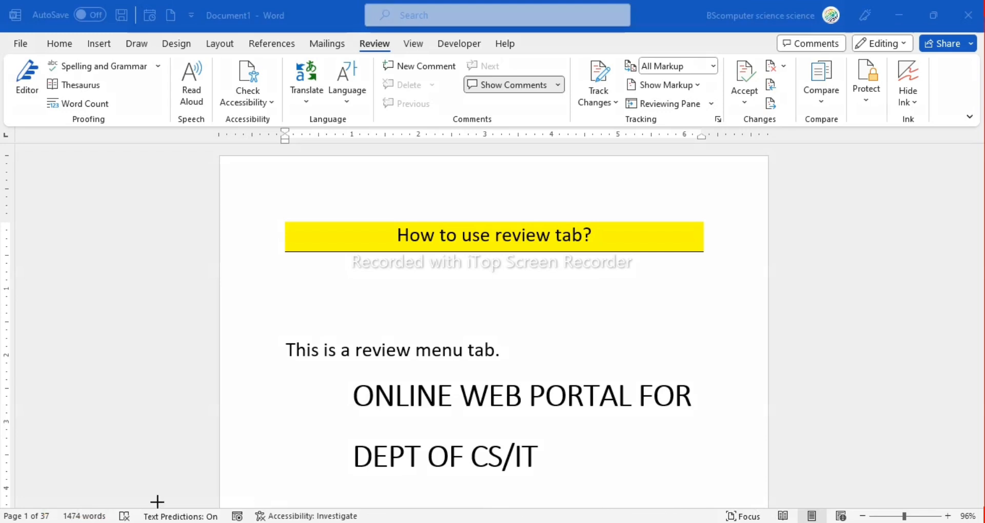
left_click_drag(58, 494, 77, 522)
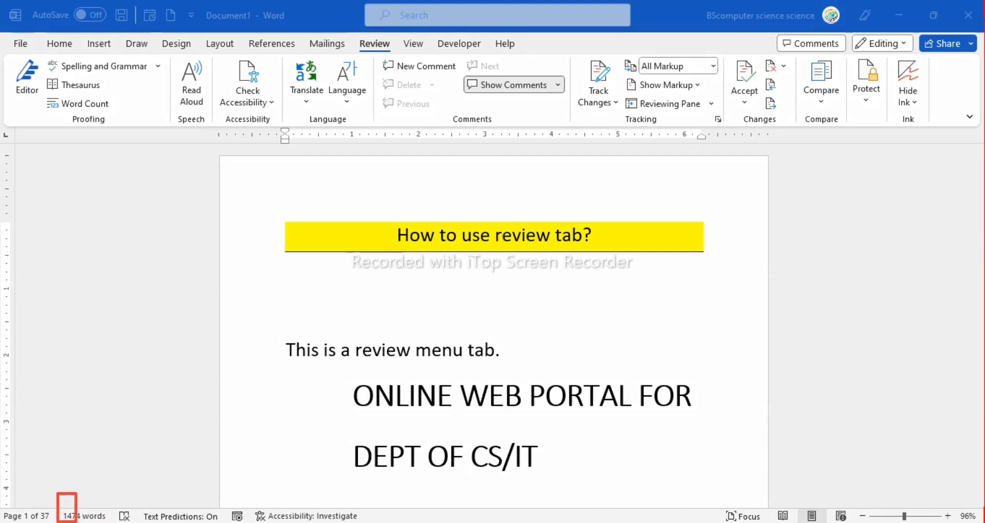
left_click_drag(94, 500, 99, 522)
mouse_move(39, 461)
left_mouse_down()
mouse_move(141, 480)
mouse_move(145, 520)
left_mouse_up()
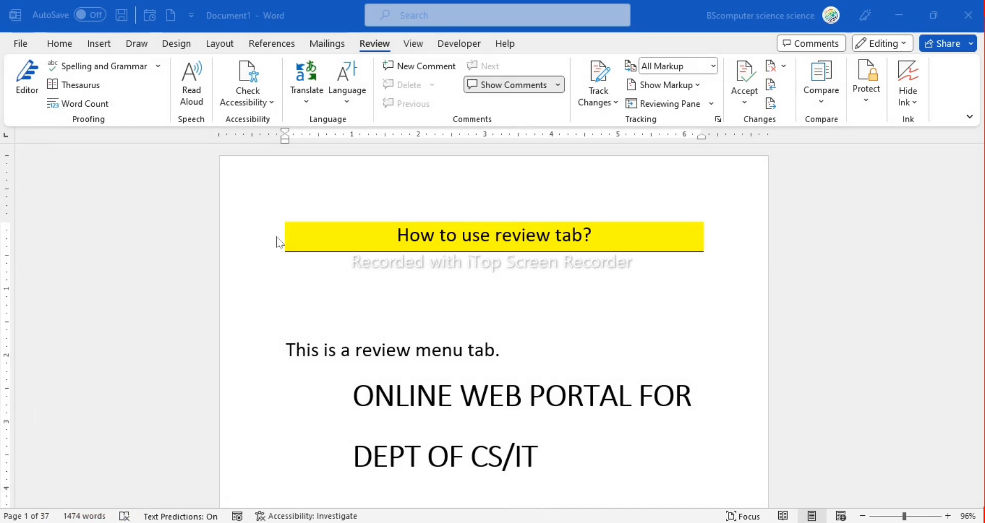
- Show the Word Count statistics for the whole document and examine the page count
left_click(367, 51)
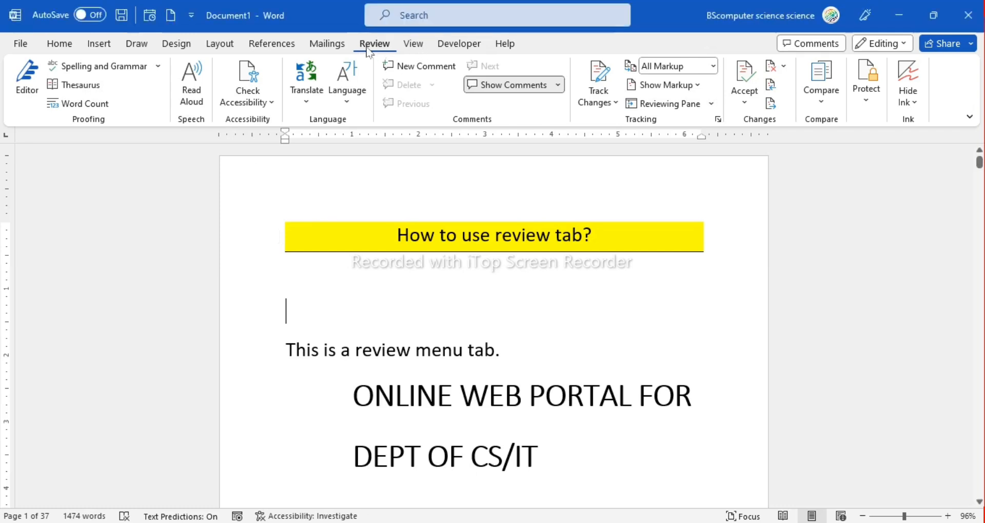
left_click(91, 109)
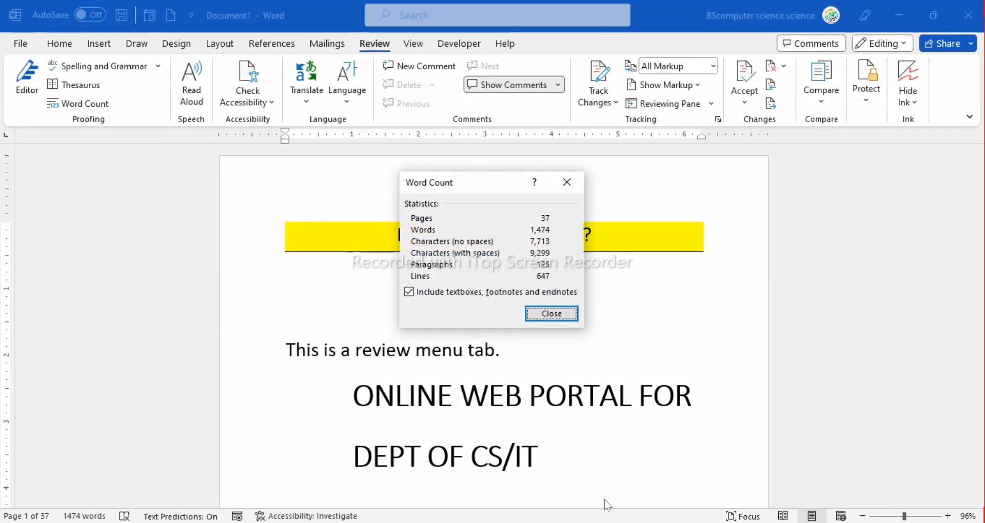
mouse_move(383, 154)
left_mouse_down()
mouse_move(721, 354)
mouse_move(673, 370)
mouse_move(620, 369)
left_mouse_up()
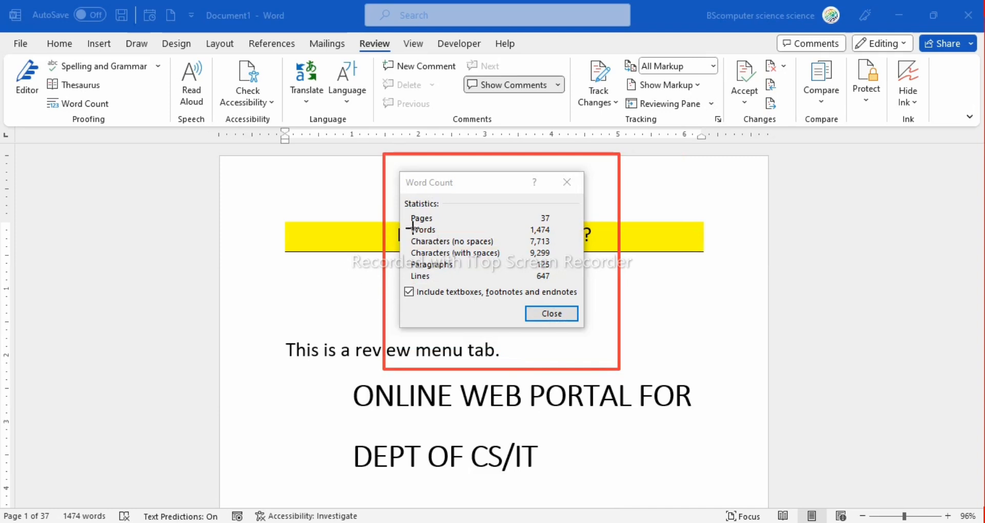
mouse_move(414, 201)
left_mouse_down()
mouse_move(512, 229)
mouse_move(566, 227)
left_mouse_up()
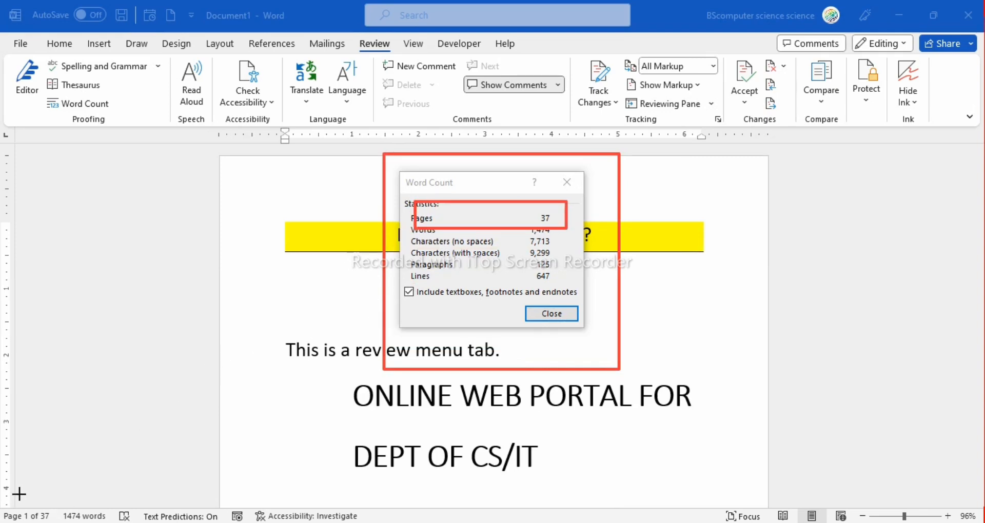
- Examine the page, word and character counts in the Word Count statistics against the document's status figures, closing the statistics
left_click_drag(19, 512, 90, 510)
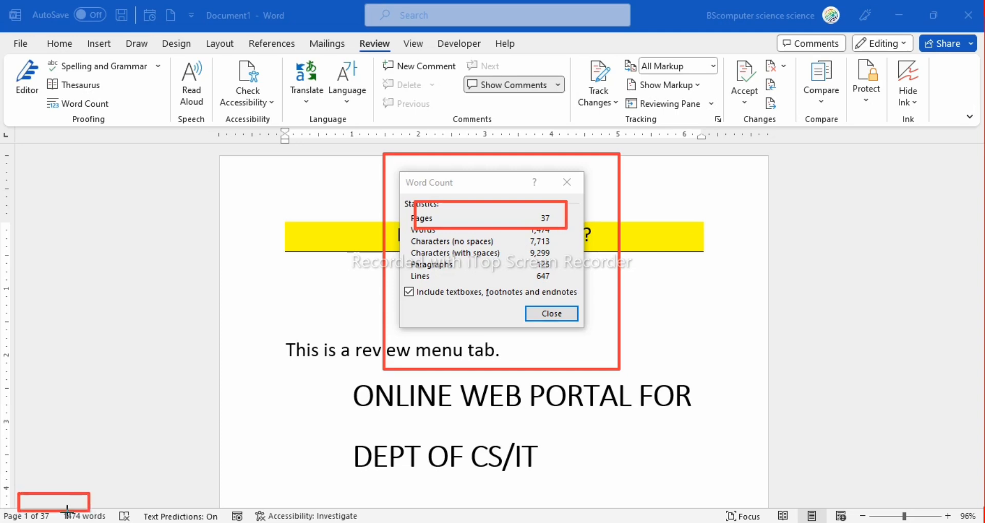
mouse_move(14, 495)
left_mouse_down()
mouse_move(23, 522)
mouse_move(108, 522)
left_mouse_up()
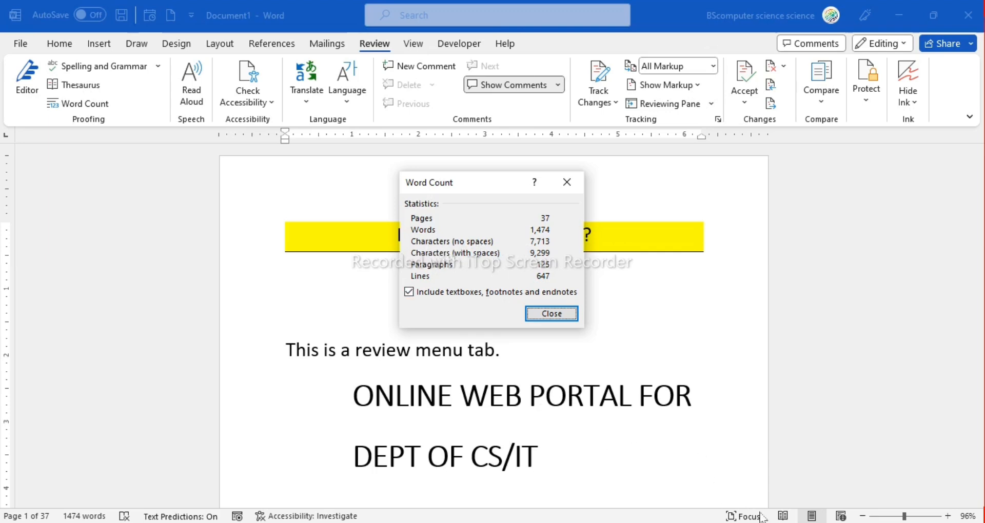
mouse_move(403, 239)
left_mouse_down()
mouse_move(417, 274)
mouse_move(585, 266)
left_mouse_up()
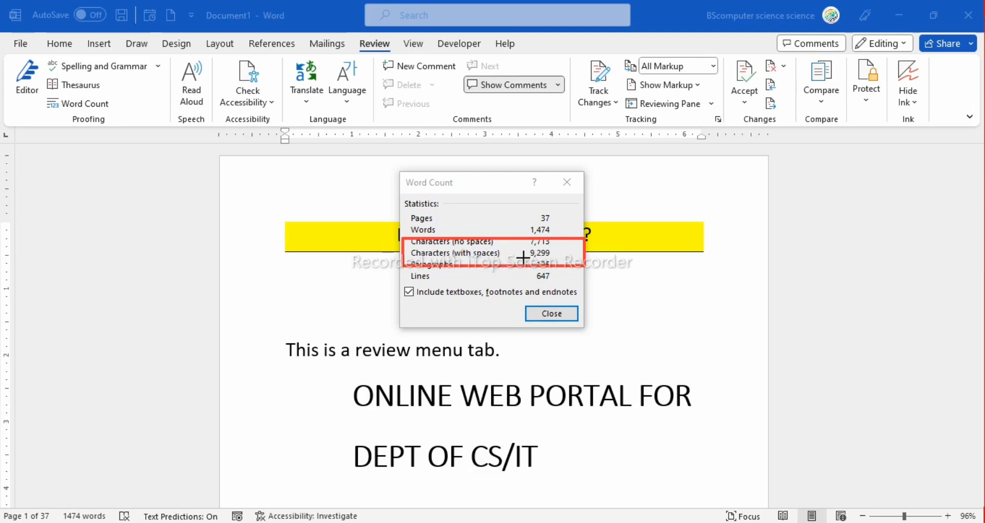
left_click_drag(523, 243, 575, 262)
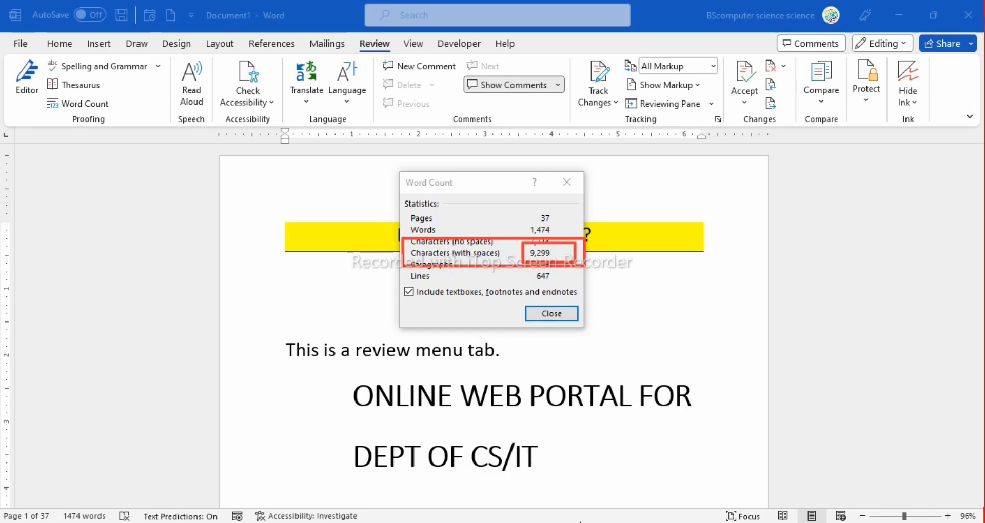
left_click(541, 505)
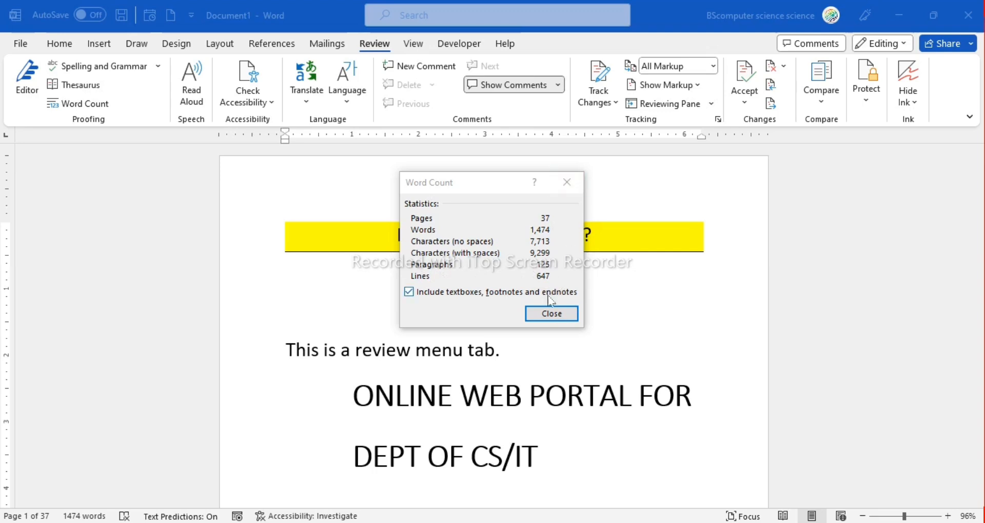
left_click(551, 315)
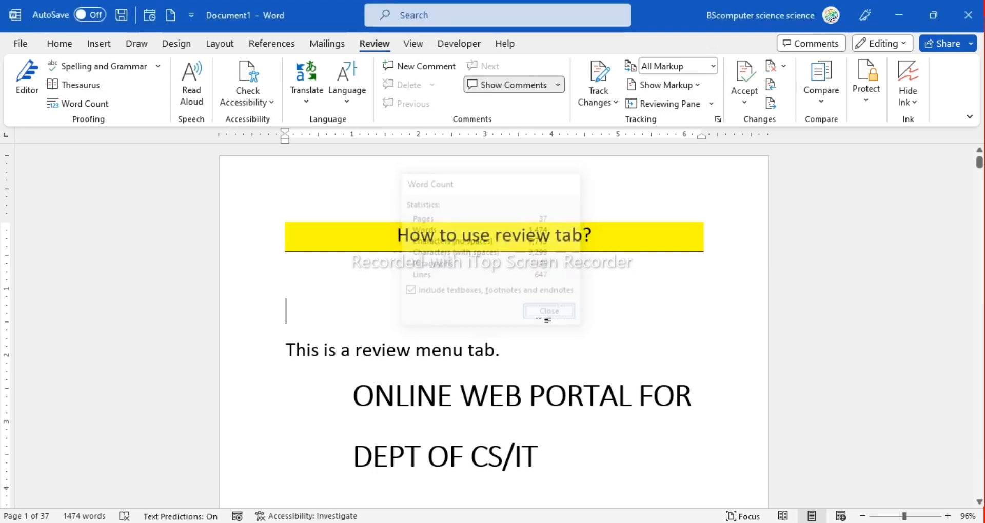
- Look through the pasted report from the cover page past the Certificate of Approval to the Table of Contents
scroll(363, 362, "down", 8)
scroll(361, 389, "down", 15)
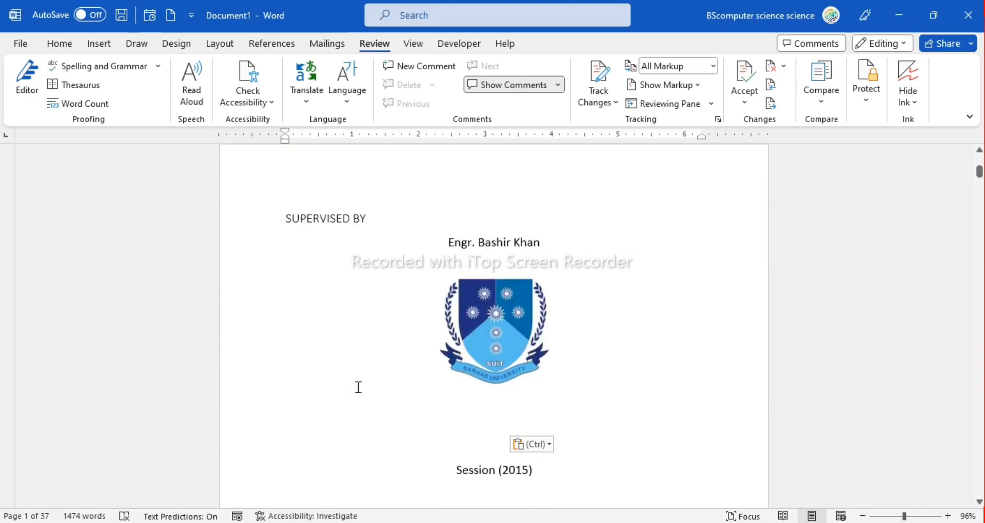
scroll(359, 415, "down", 12)
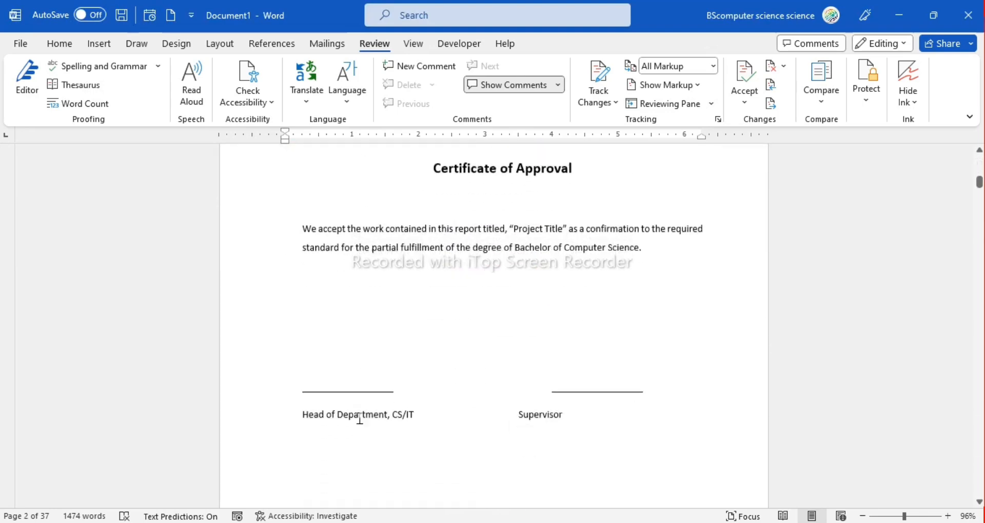
scroll(359, 416, "up", 6)
scroll(369, 354, "down", 18)
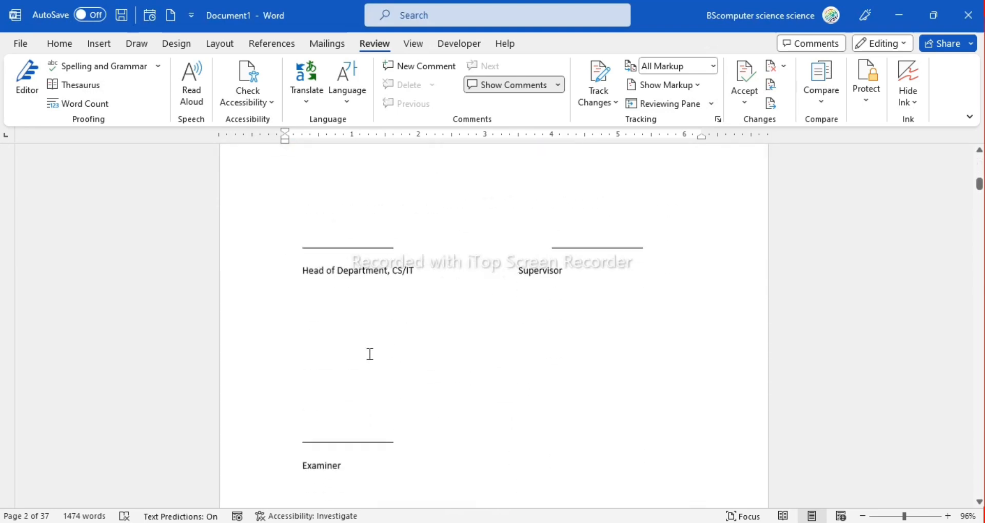
scroll(368, 370, "down", 12)
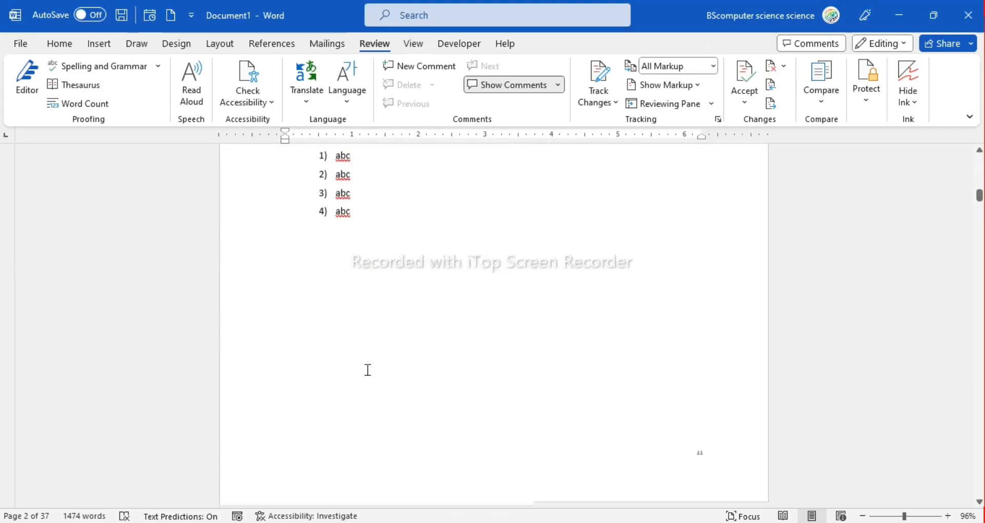
scroll(427, 362, "down", 8)
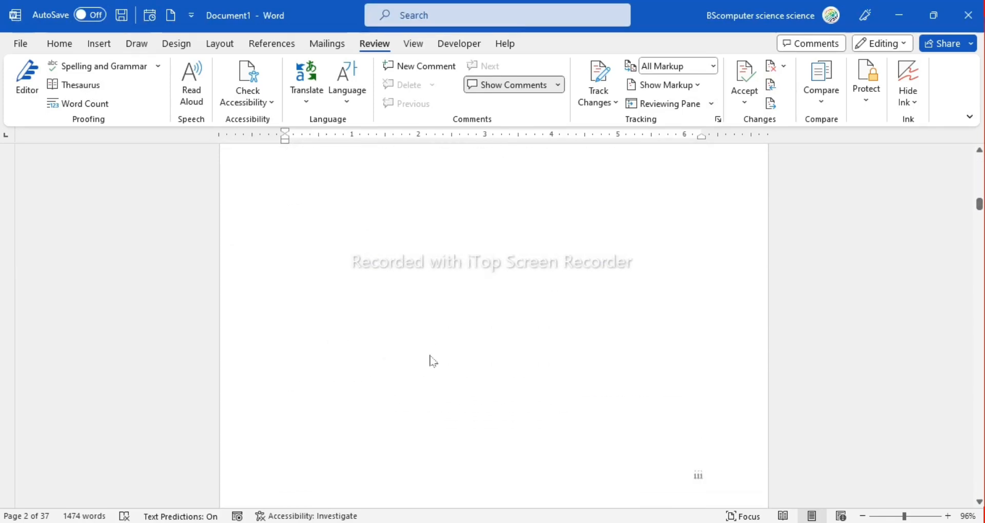
scroll(419, 386, "down", 10)
scroll(420, 405, "down", 10)
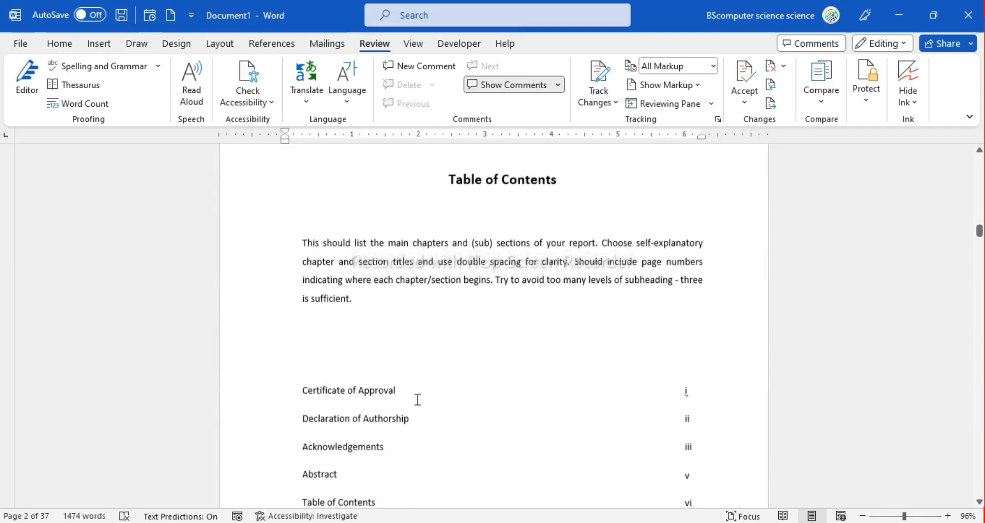
- Delete the run of blank lines above the centred Table of Contents heading to pull it up toward the preceding text
scroll(416, 398, "up", 7)
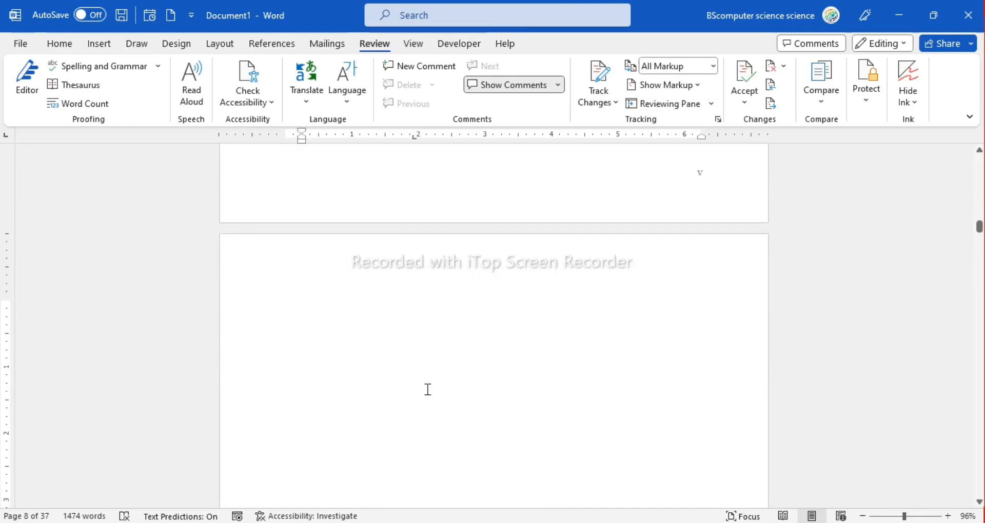
key("BackSpace")
key("BackSpace")
key("BackSpace")
key("BackSpace")
key("BackSpace")
key("BackSpace")
key("BackSpace")
key("BackSpace")
key("BackSpace")
key("BackSpace")
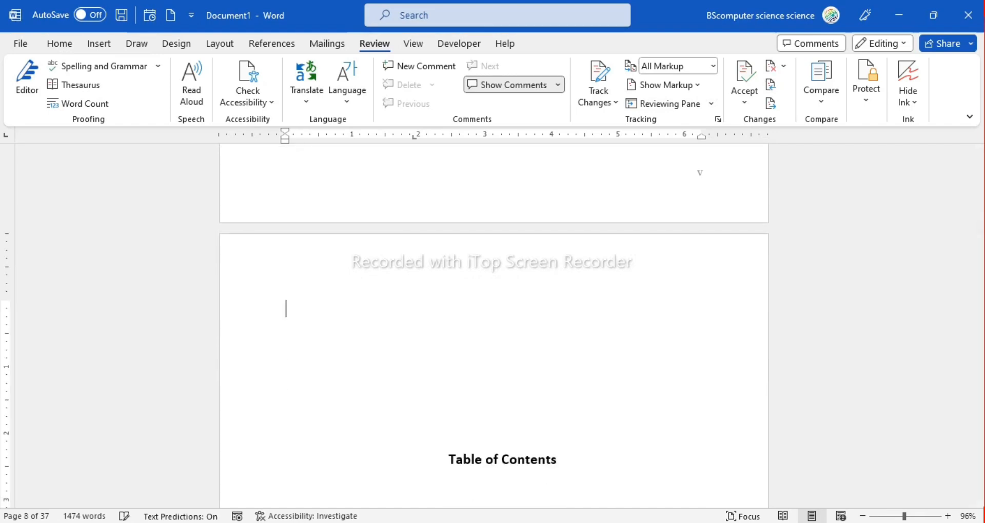
key("BackSpace")
key("BackSpace")
key("BackSpace")
key("BackSpace")
key("BackSpace")
key("BackSpace")
key("BackSpace")
key("BackSpace")
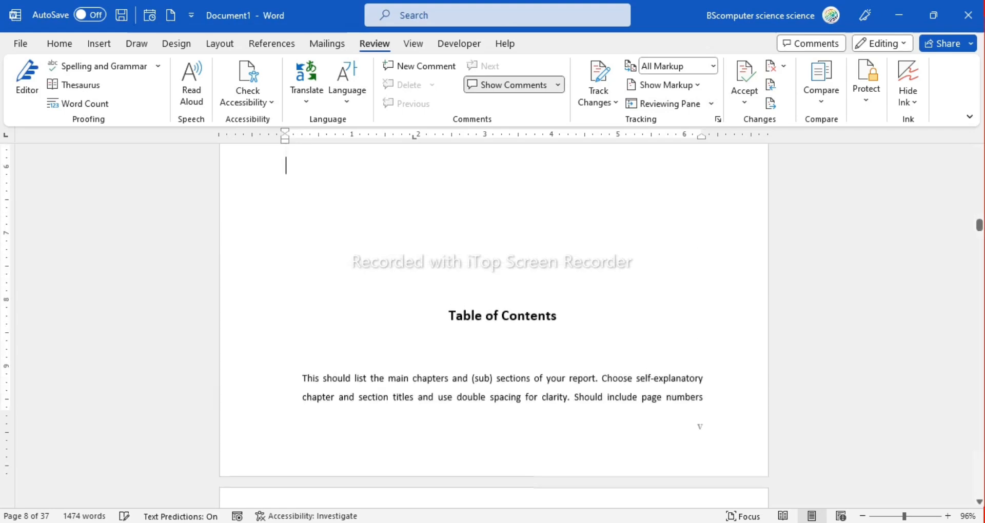
key("BackSpace")
key("BackSpace")
key("BackSpace")
key("BackSpace")
key("BackSpace")
key("BackSpace")
key("BackSpace")
key("BackSpace")
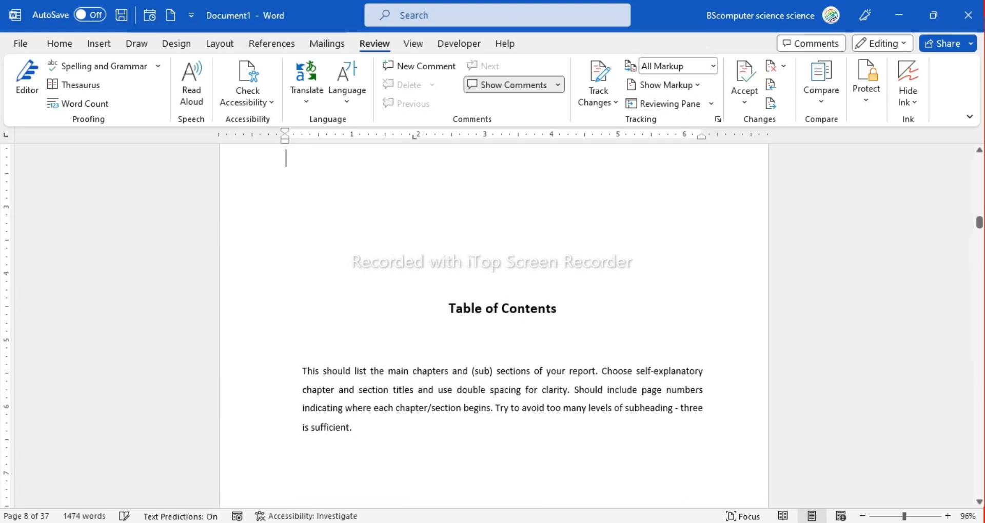
- Left-align the Table of Contents heading and remove more blank lines above it, undoing the last deletion
left_click(433, 325)
key("ctrl+l")
key("BackSpace")
key("BackSpace")
key("BackSpace")
key("BackSpace")
key("BackSpace")
key("BackSpace")
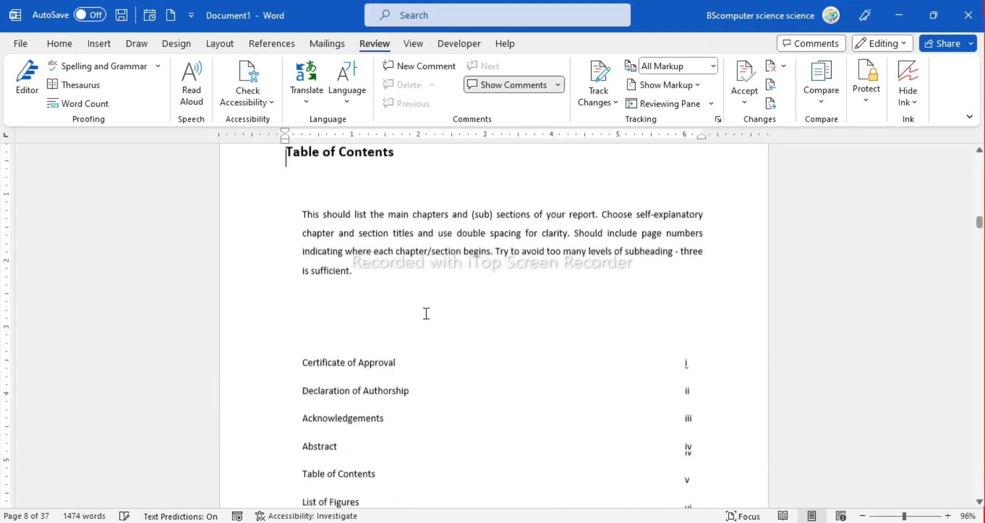
key("BackSpace")
key("BackSpace")
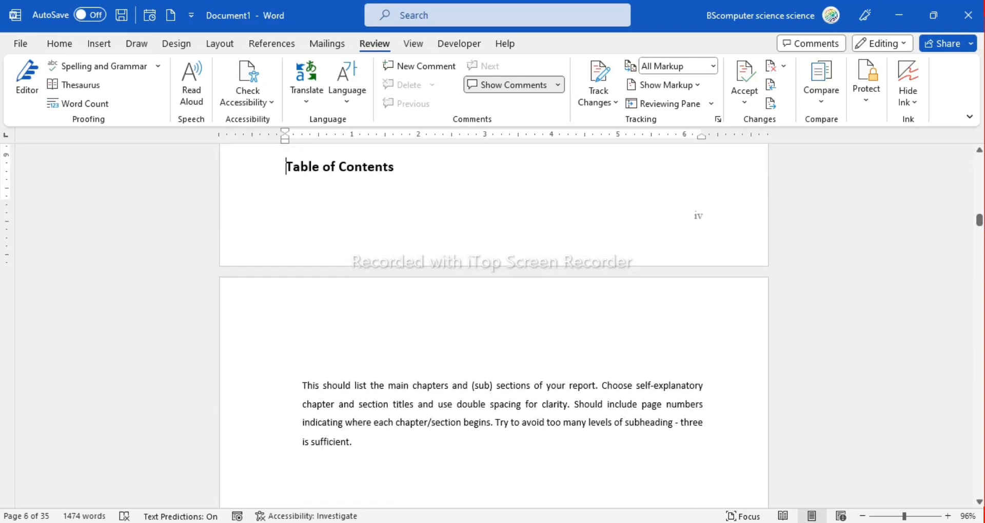
key("ctrl+z")
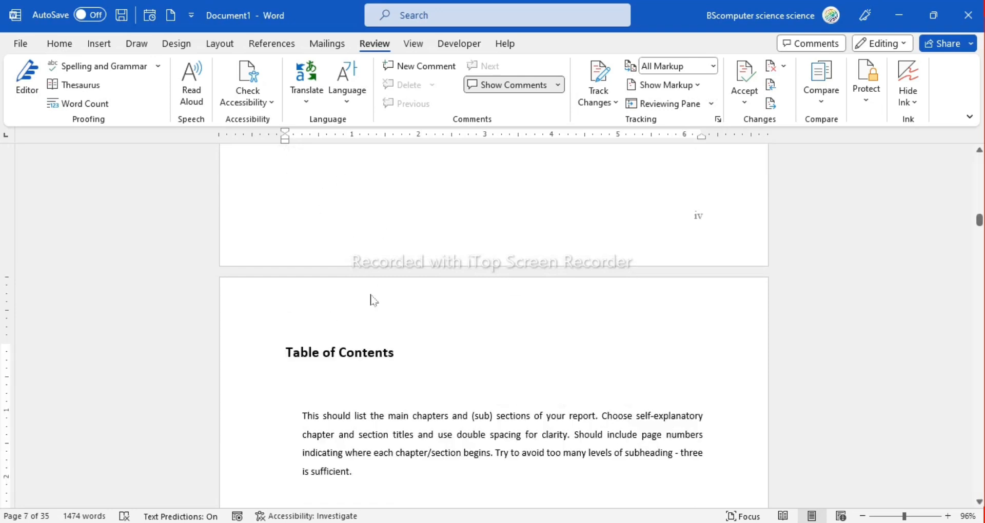
- Start Read Aloud from the blank line below the Table of Contents heading and close its playback controls
left_click(543, 377)
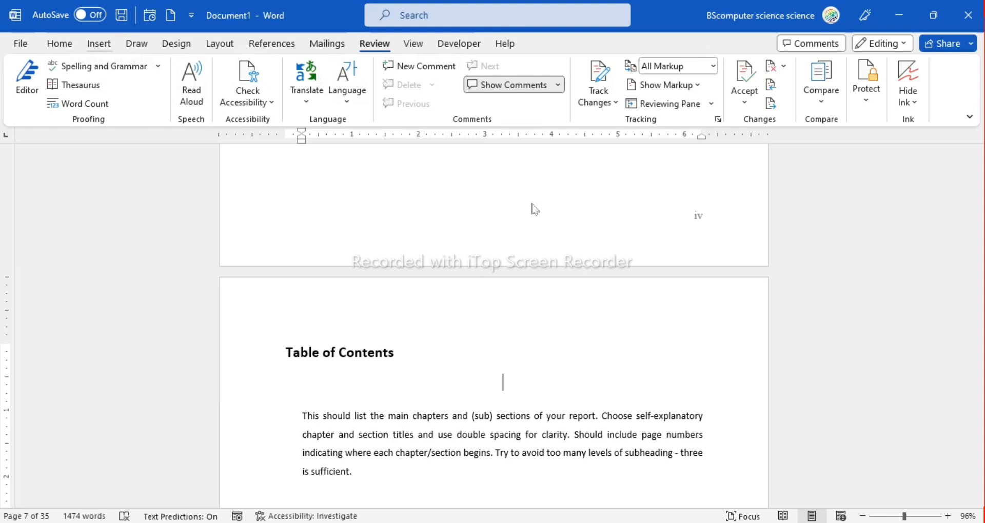
left_click(99, 43)
left_click(60, 43)
left_click(99, 43)
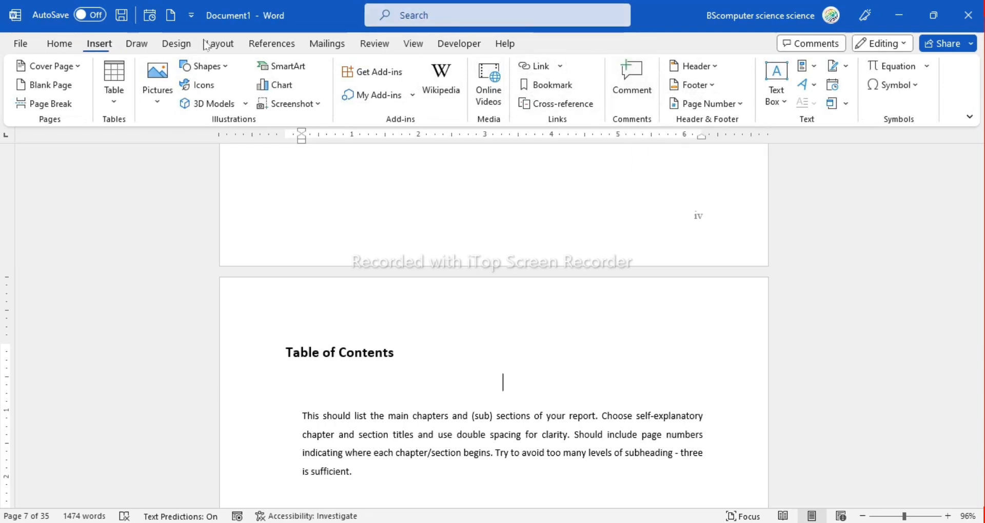
left_click(383, 45)
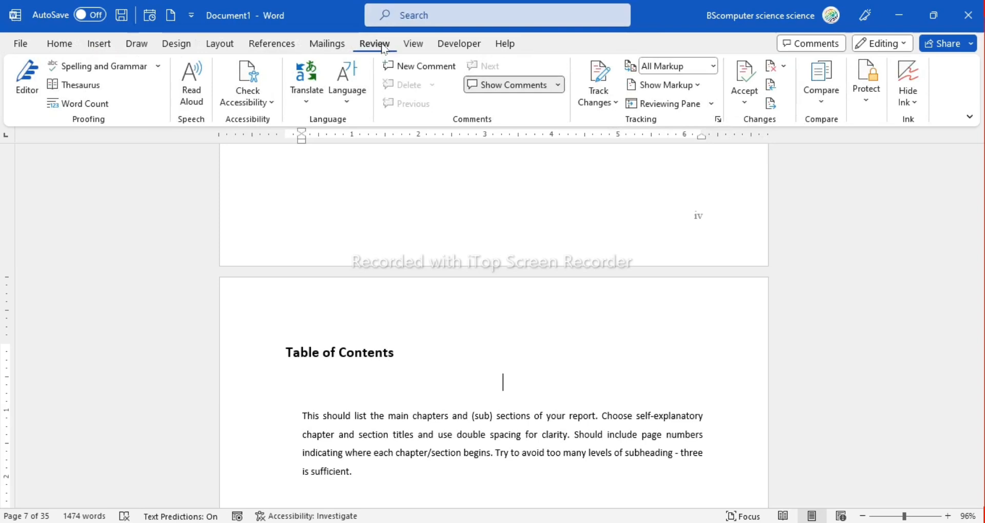
left_click(200, 104)
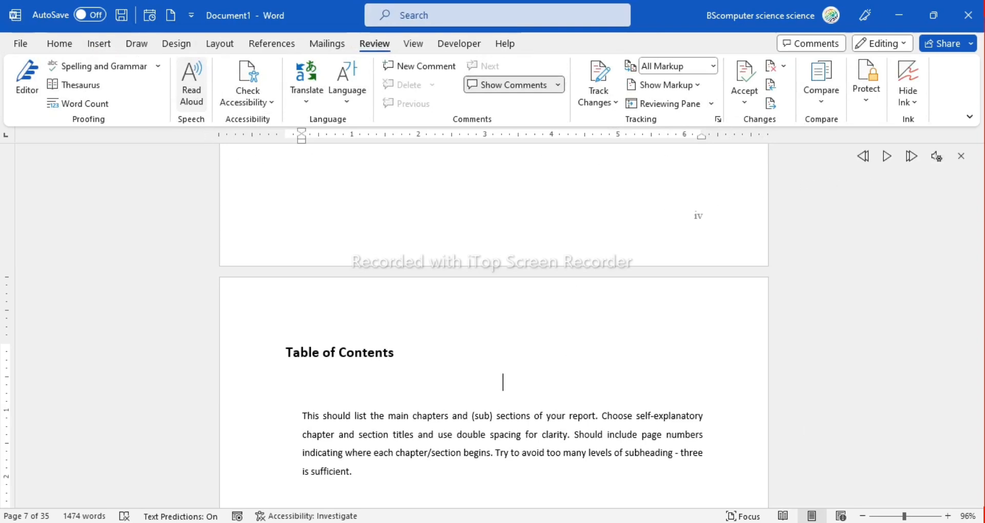
left_click(962, 160)
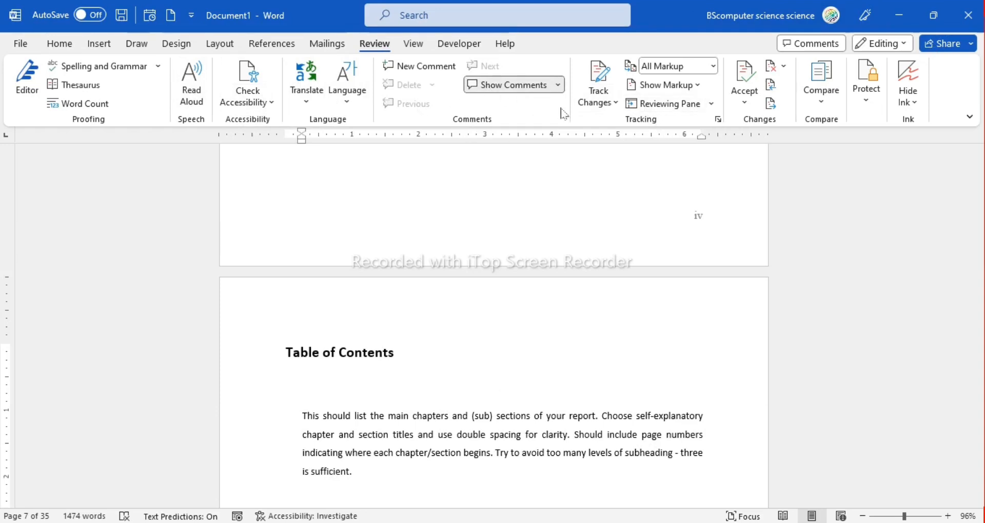
- Post a new comment reading "table of contant" on the word "Contents" in the Table of Contents heading
left_click(478, 86)
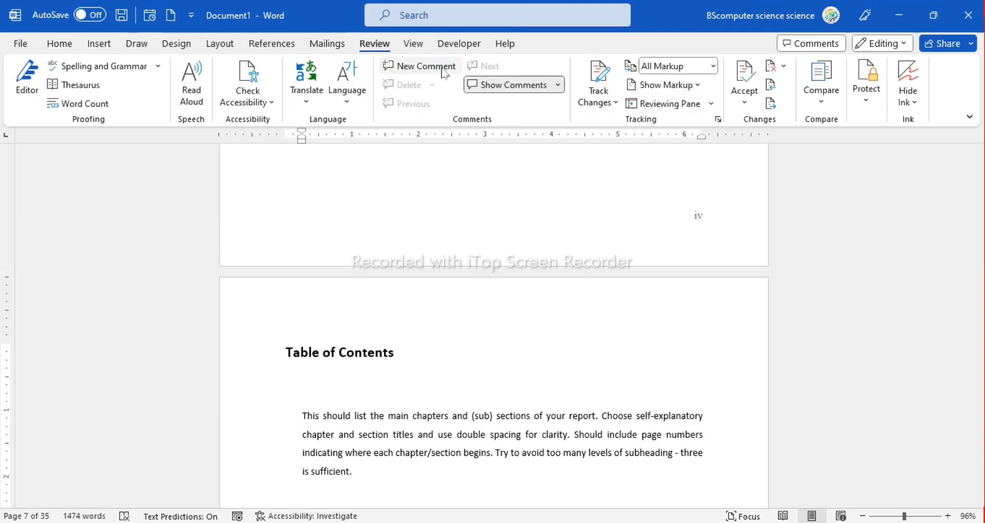
key("ctrl+alt+m")
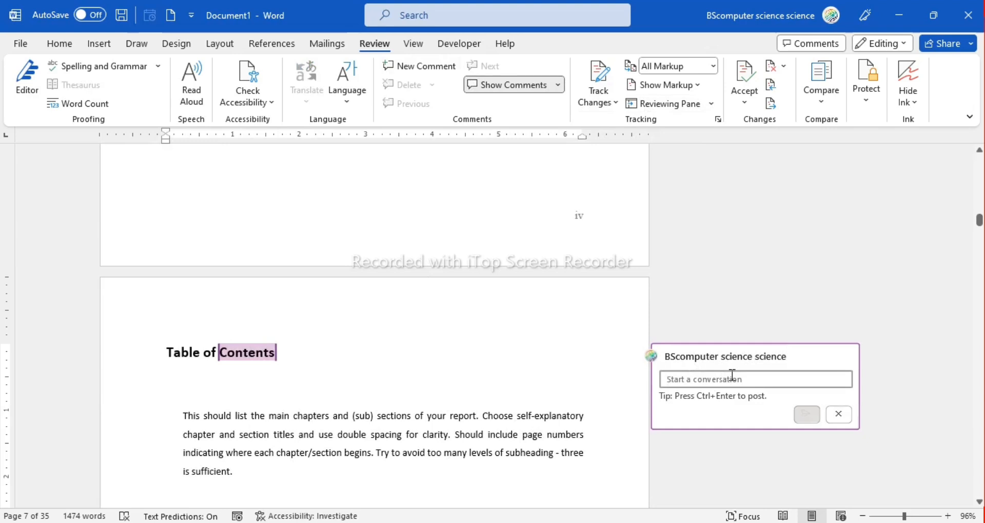
type("h")
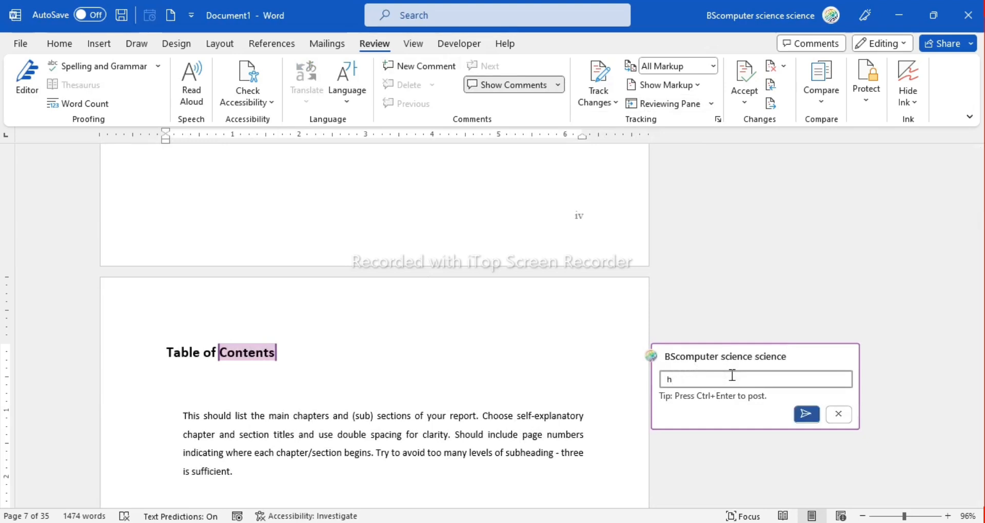
key("BackSpace")
type("ya ")
type("ble of ")
type("cont")
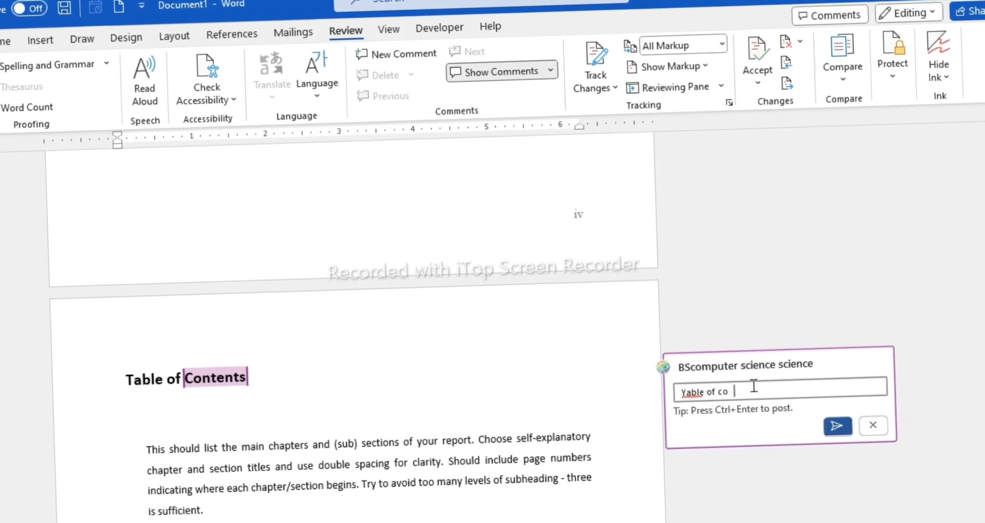
type("ant")
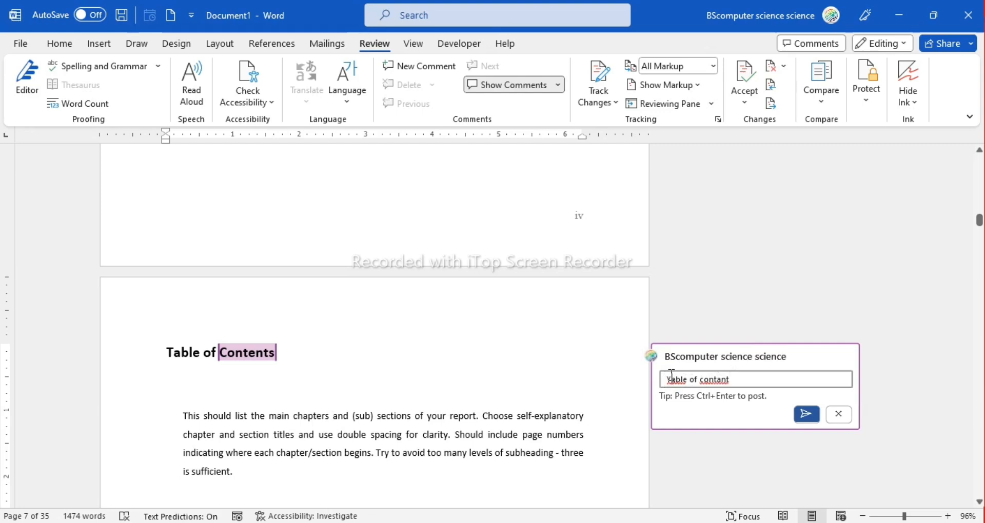
key("Delete")
type("t")
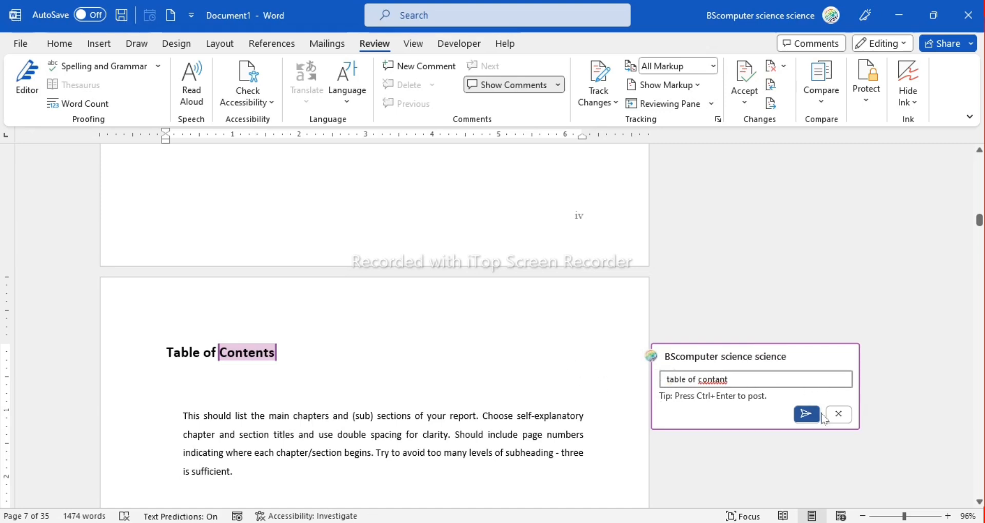
left_click(805, 413)
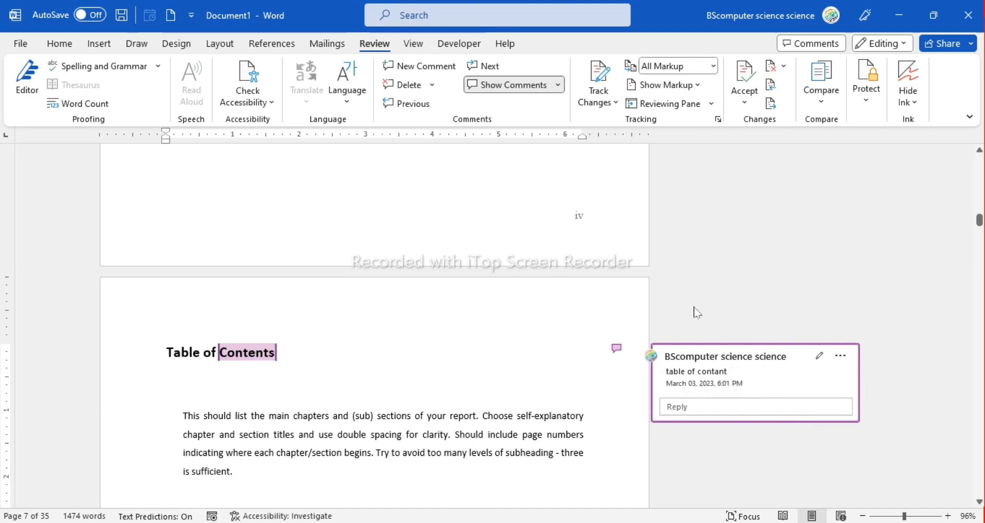
- Reopen the comment on "Contents" for editing, save it with the same text, reopen it and cancel the edit
left_click(534, 343)
left_click(534, 380)
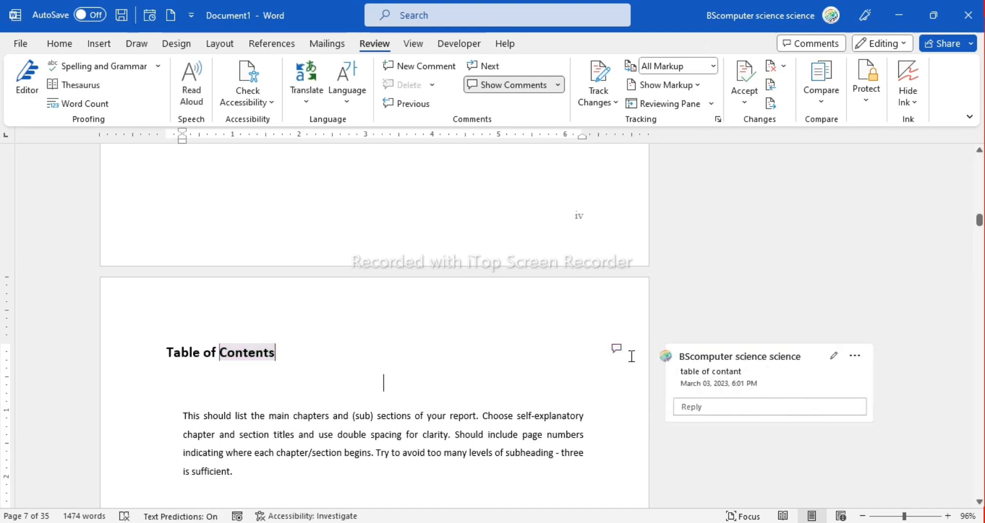
left_click(616, 349)
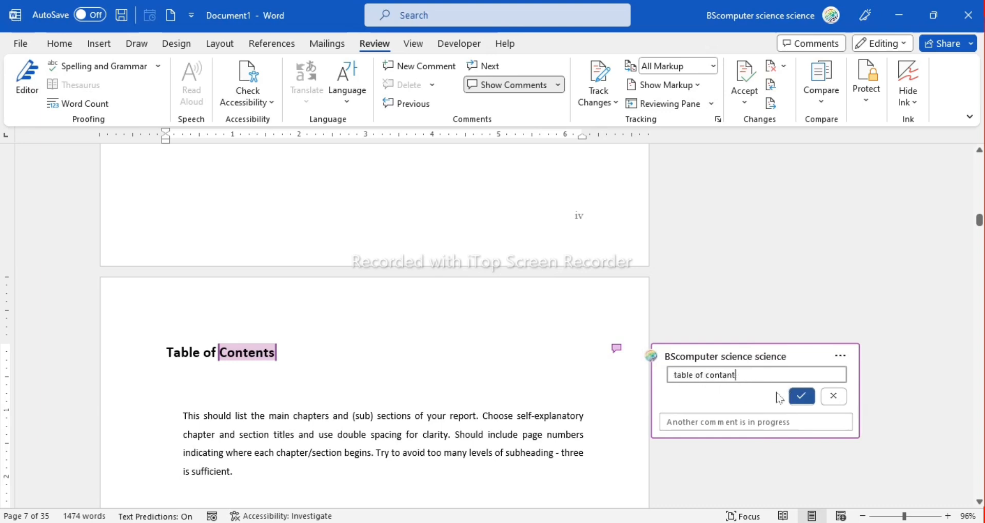
left_click(801, 396)
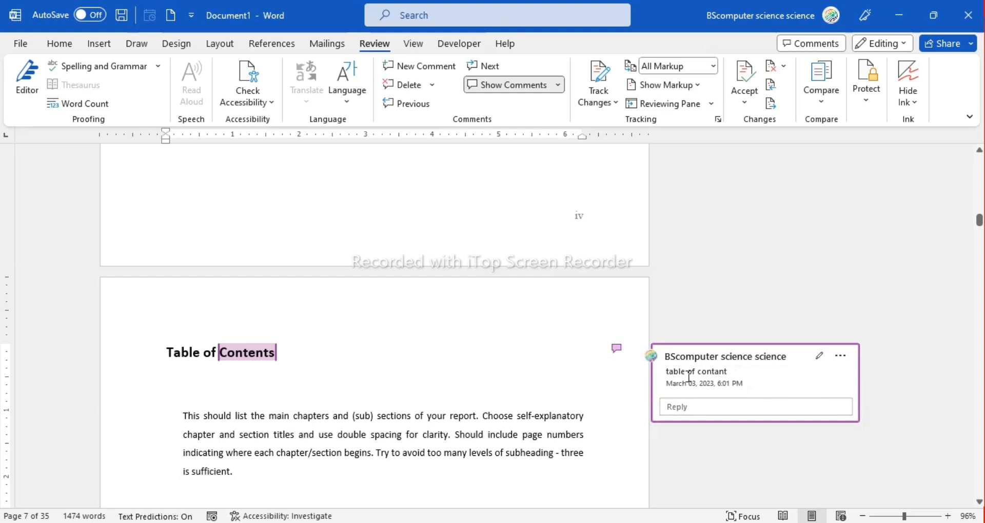
left_click(820, 356)
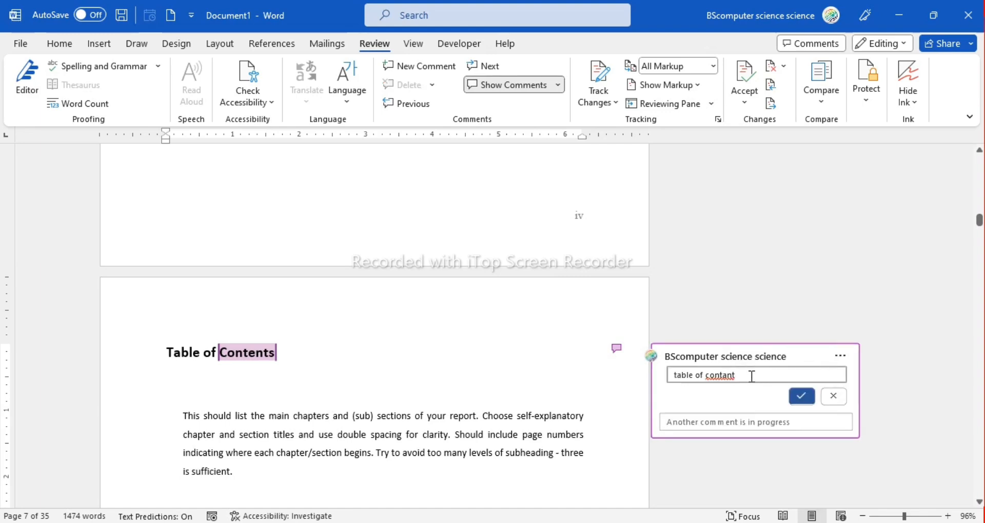
left_click(833, 396)
left_click(585, 393)
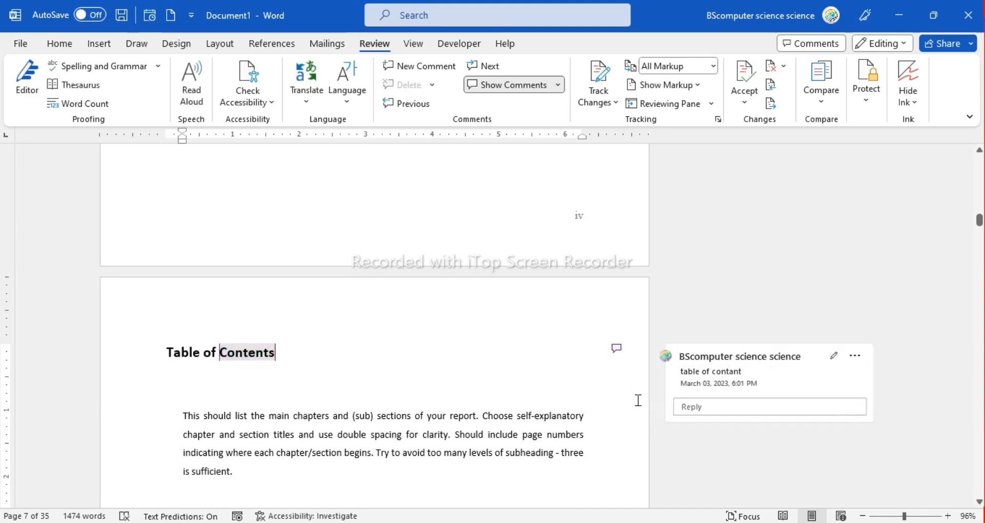
scroll(631, 400, "down", 2)
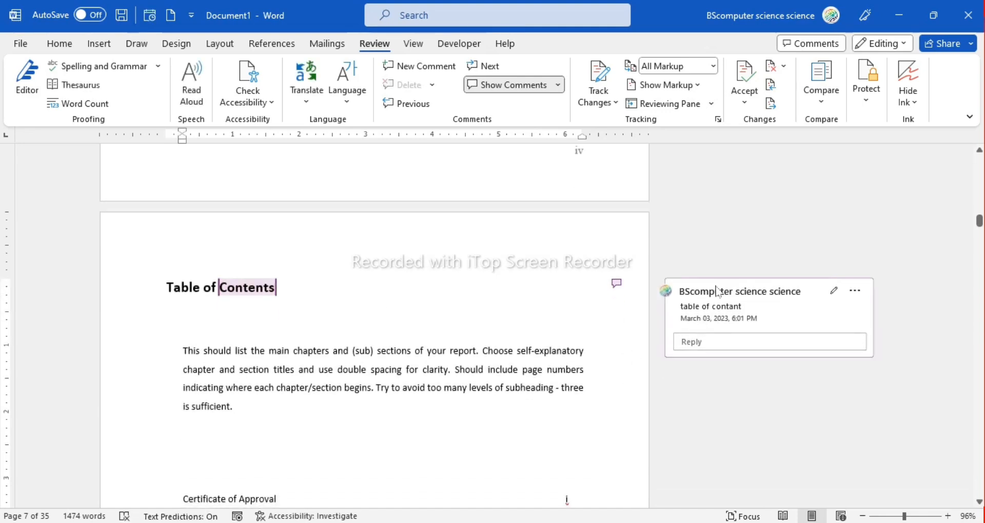
scroll(583, 248, "up", 2)
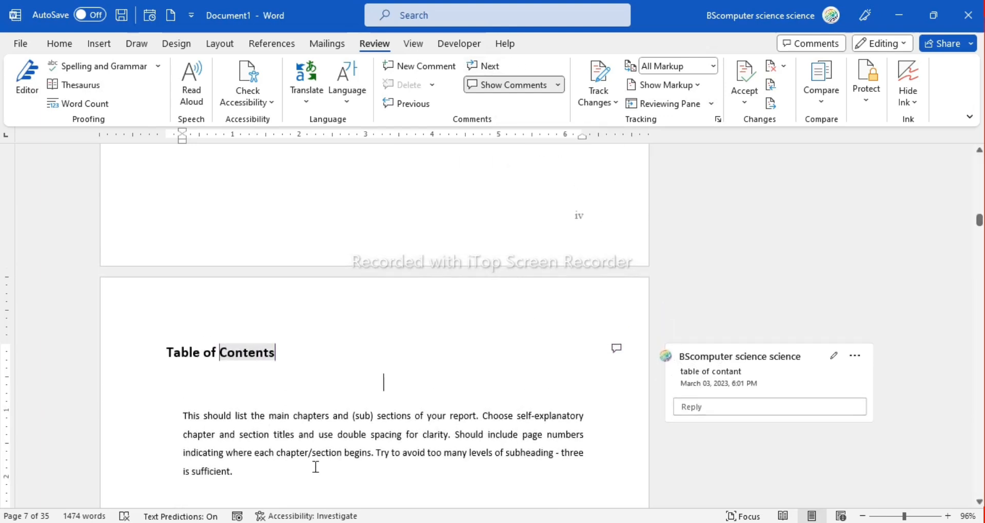
- Hide the comments beside the document and bring them back by going to the next comment
left_click(249, 471)
left_click(510, 83)
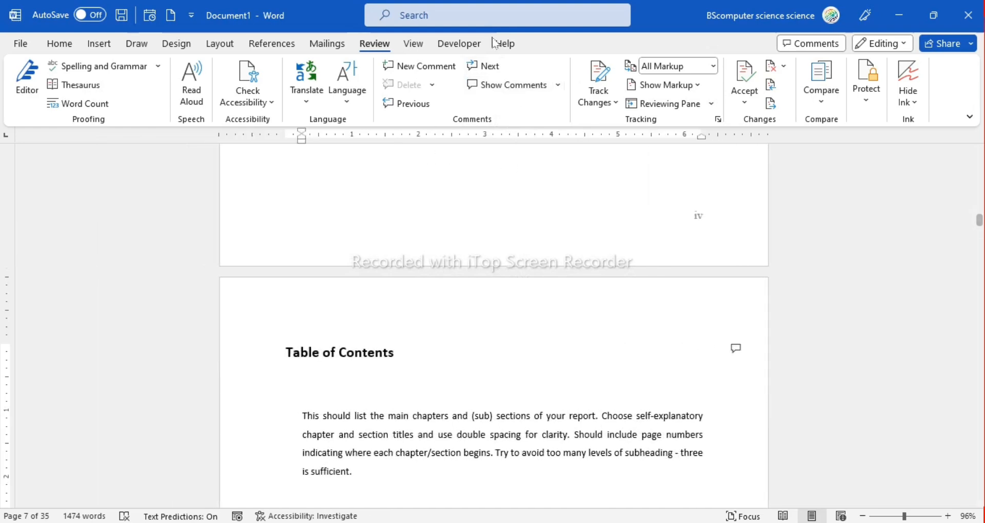
left_click(488, 66)
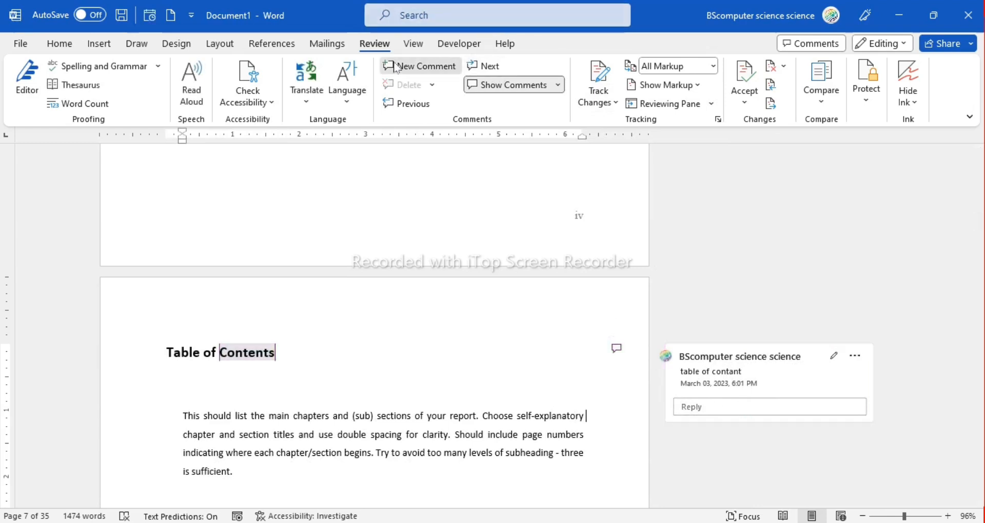
- Post a new comment reading "ssfdsdfsd" on the word "chapter" in the paragraph below the Table of Contents heading
left_click(419, 66)
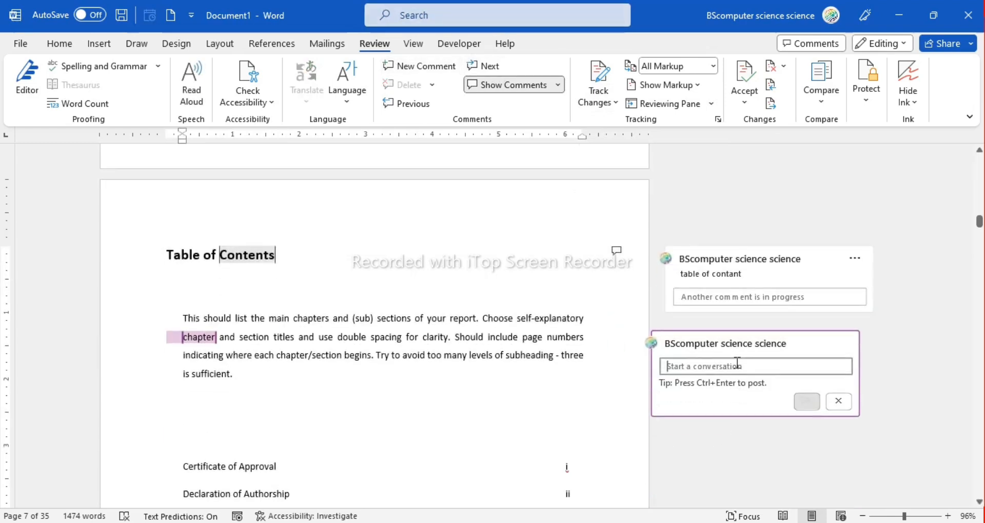
scroll(467, 424, "down", 3)
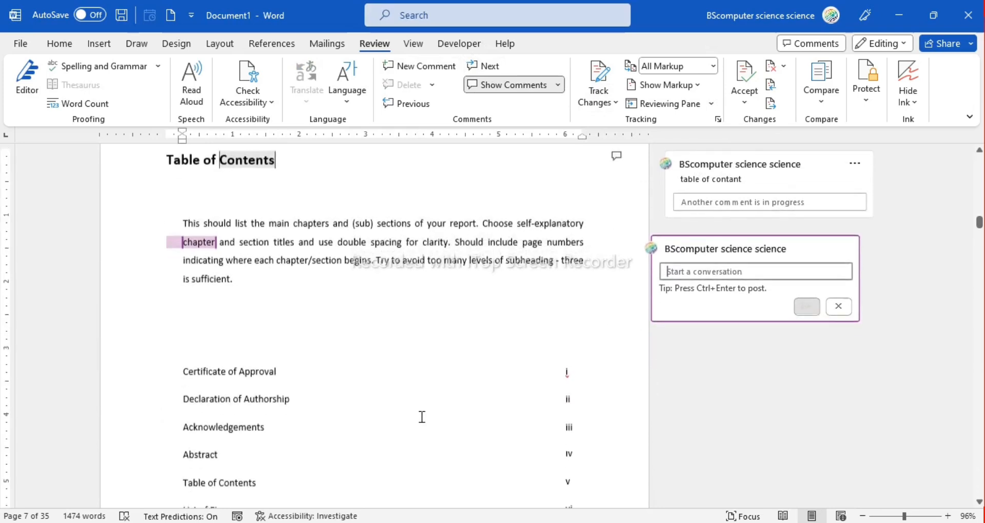
left_click(621, 378)
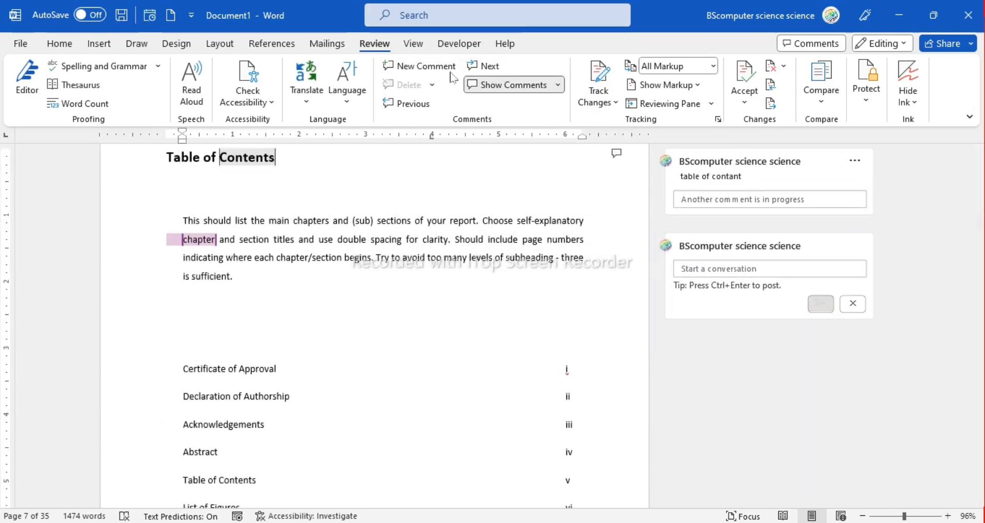
left_click(427, 65)
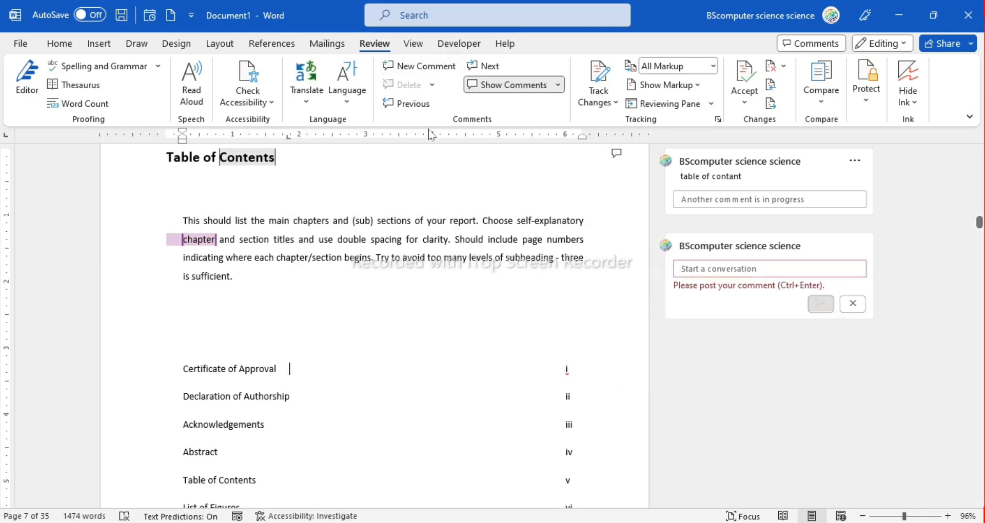
left_click(411, 63)
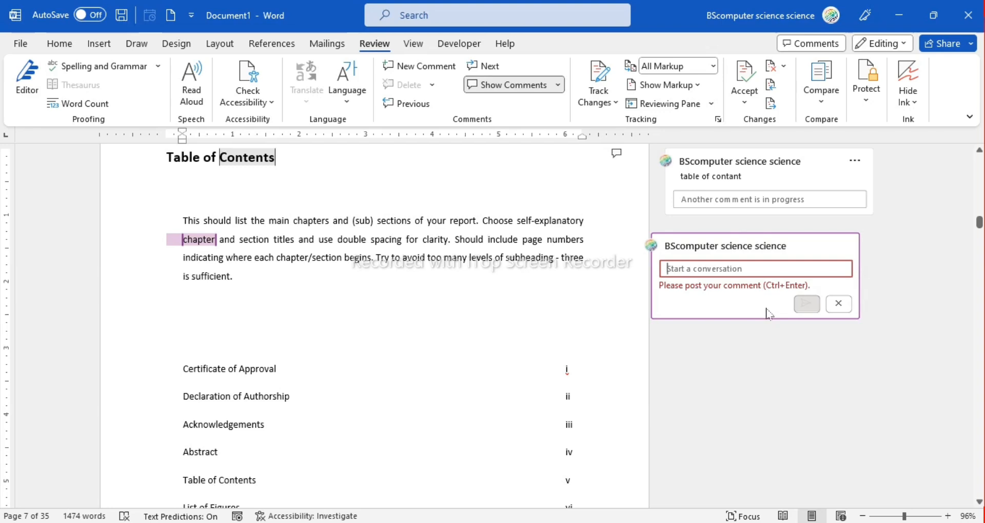
type("ssfdsdfsd")
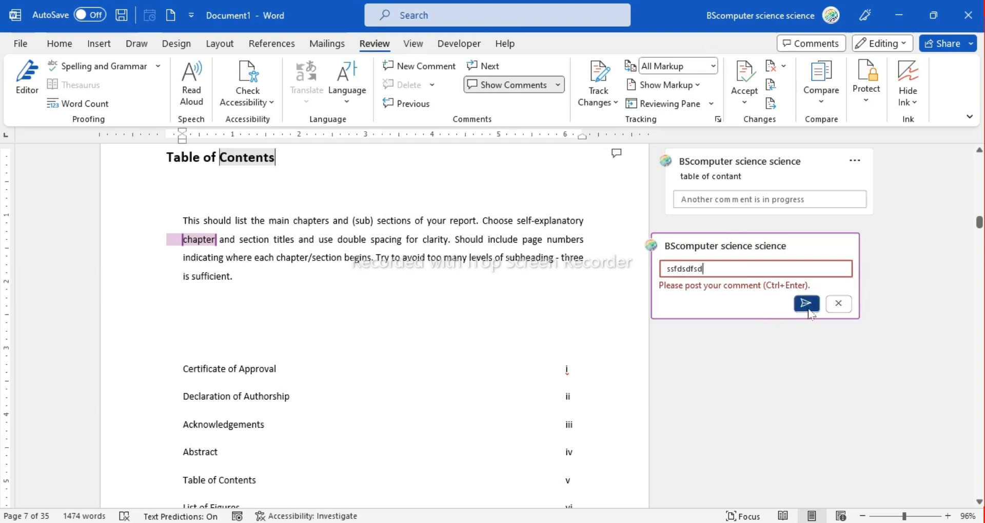
left_click(806, 304)
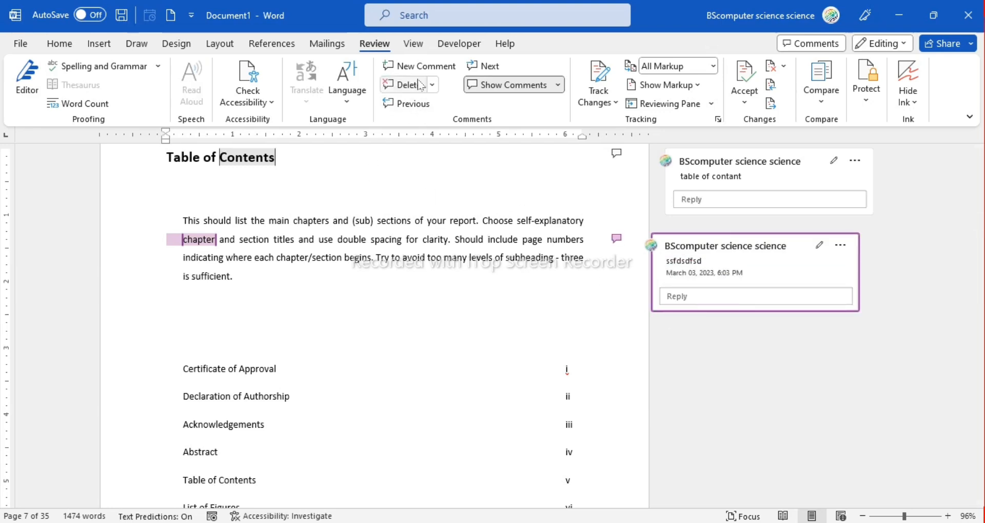
- Post a new comment reading "certifcate" on the word "Approval" in the Certificate of Approval entry
left_click(409, 321)
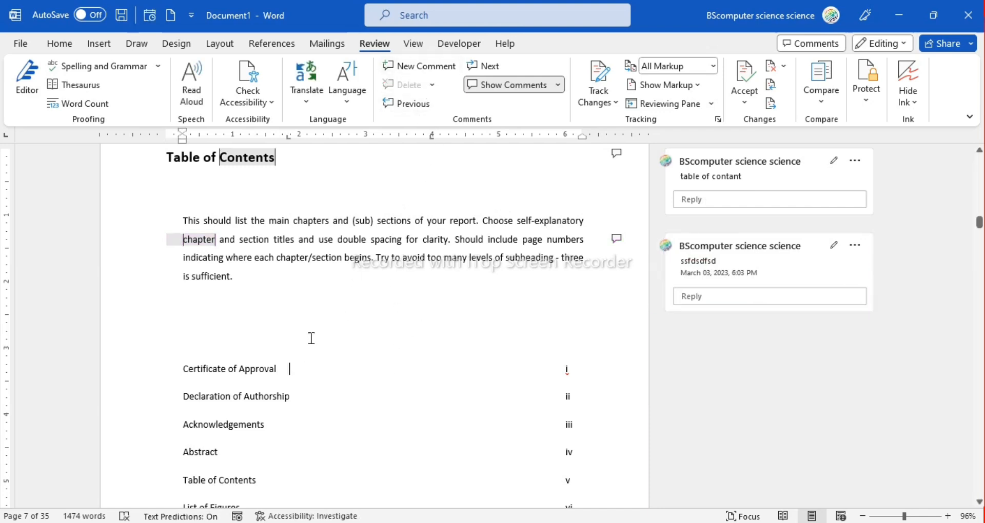
left_click(419, 66)
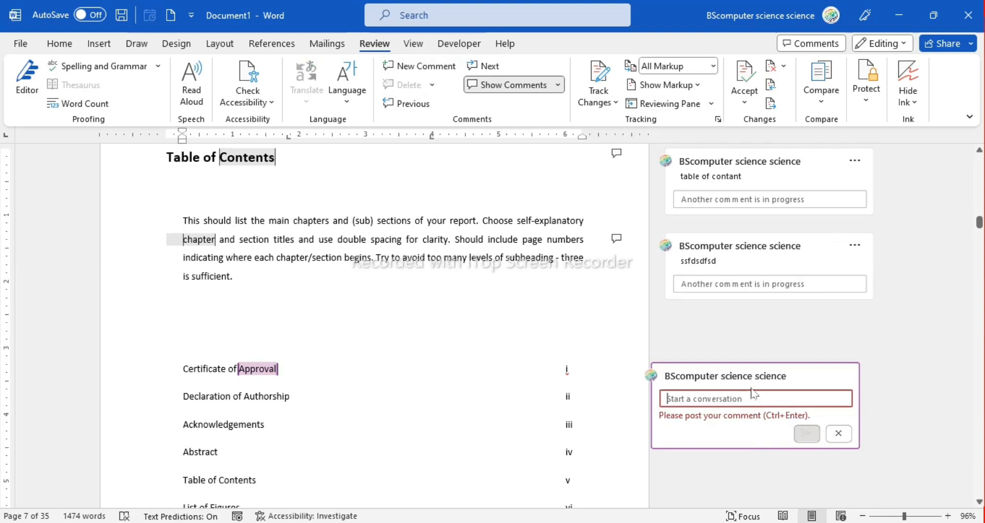
scroll(740, 401, "down", 5)
scroll(700, 416, "down", 15)
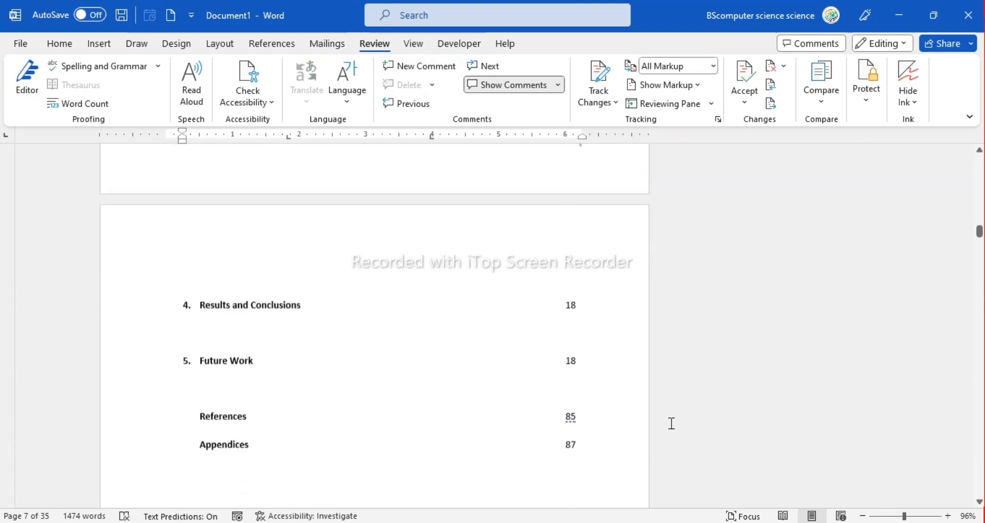
scroll(648, 441, "down", 5)
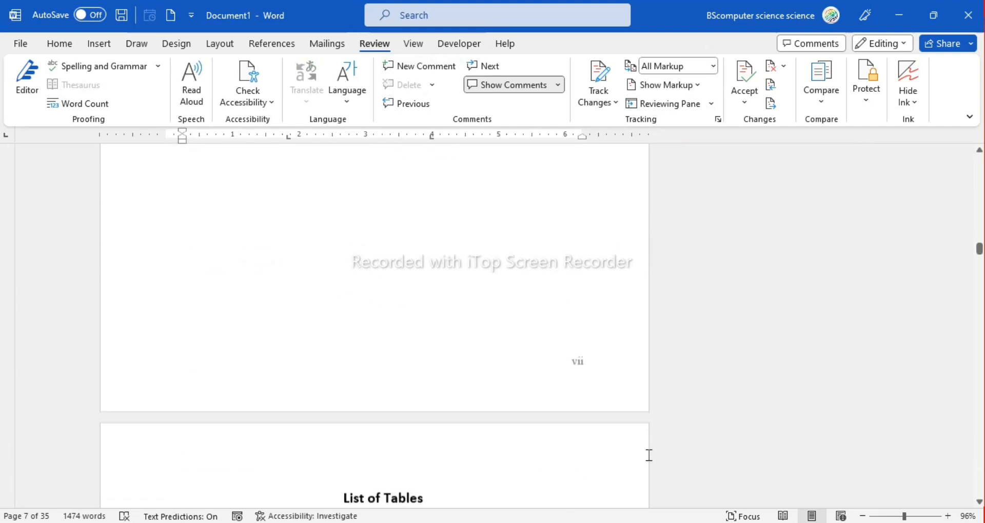
left_click(457, 213)
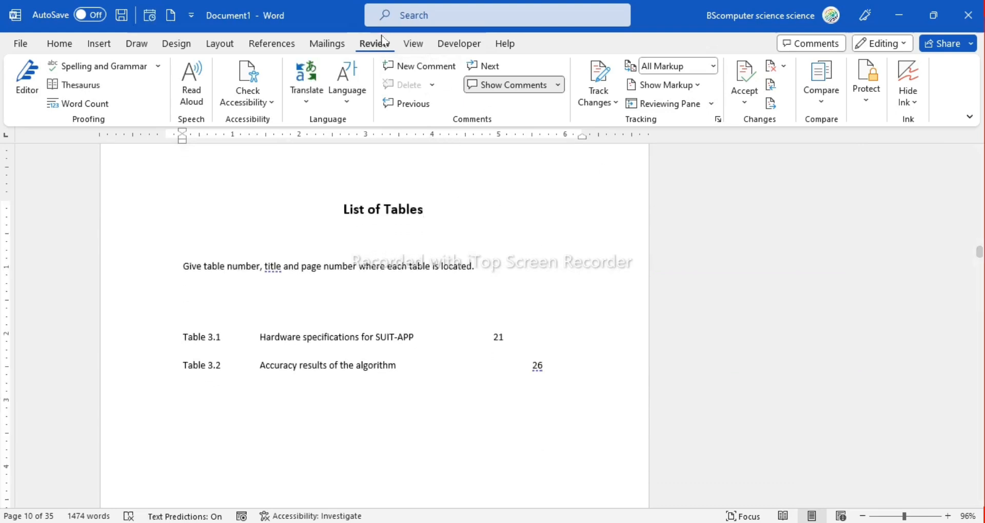
left_click(418, 69)
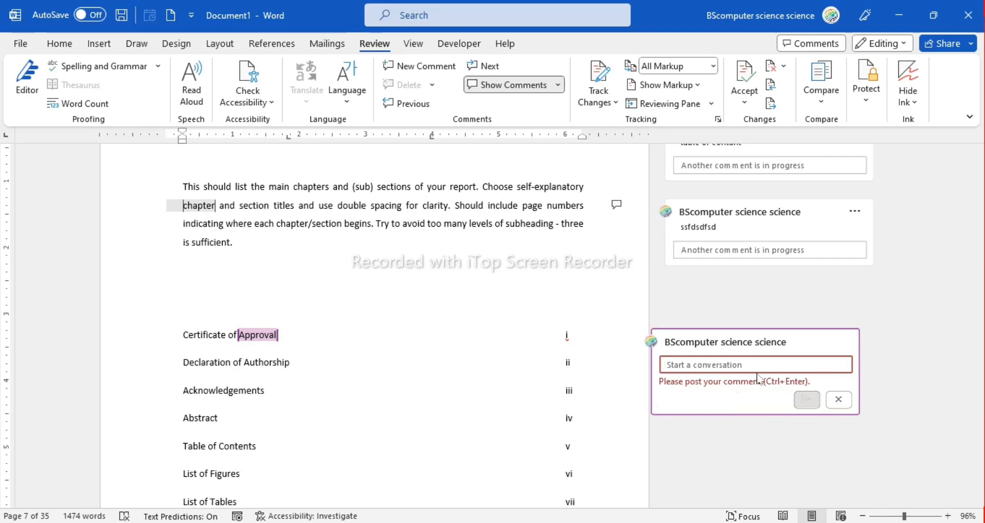
type("cer")
key("BackSpace")
type("ert")
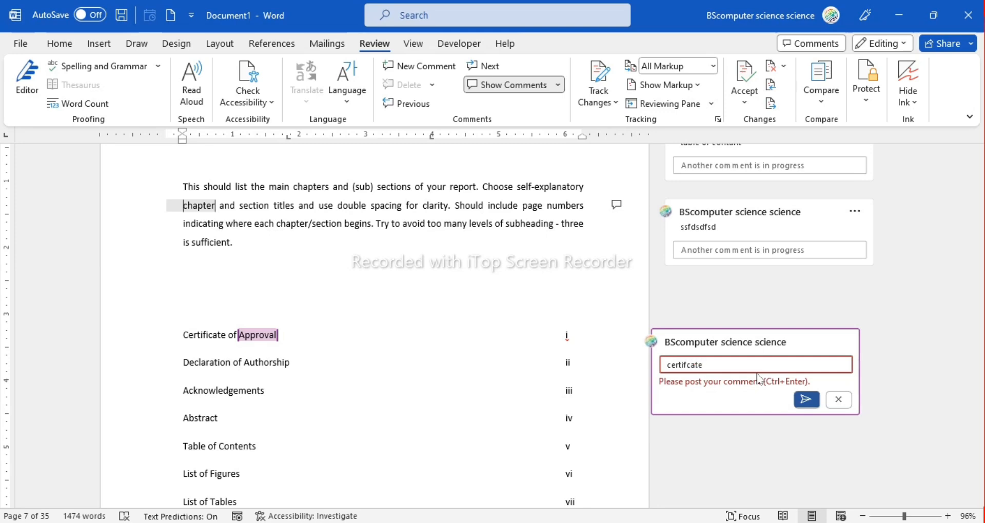
left_click(806, 399)
- Draft a new comment reading "figure" on the word "Figures" in the List of Figures heading
scroll(622, 420, "down", 3)
scroll(621, 434, "down", 15)
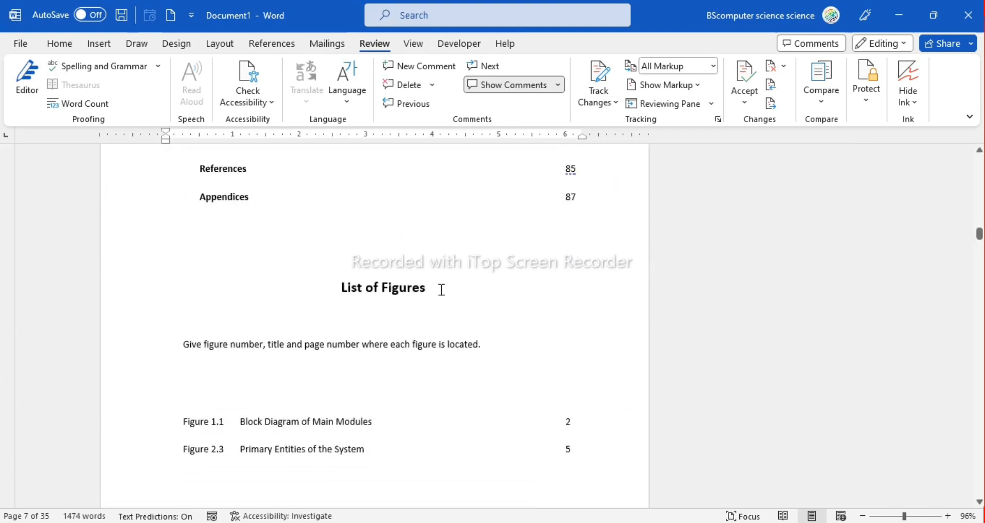
left_click(441, 290)
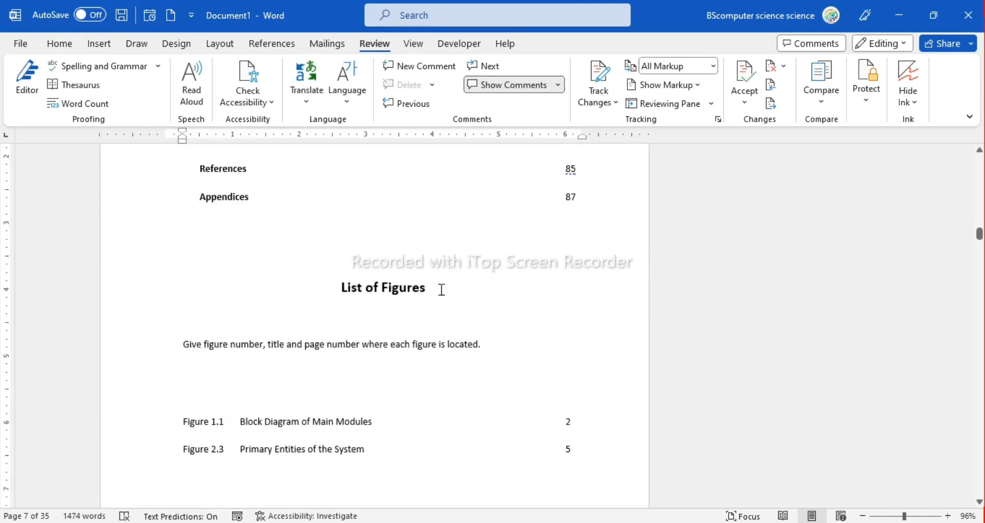
left_click(413, 65)
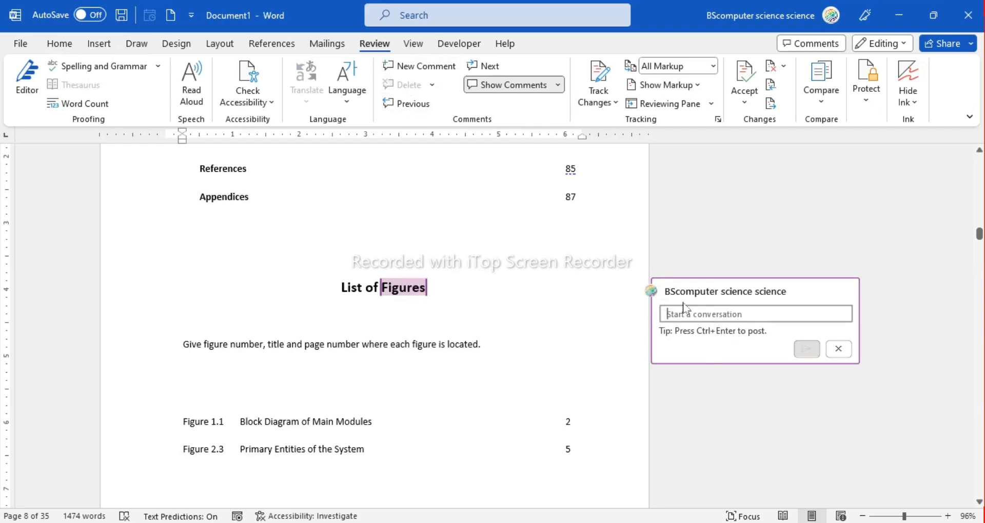
type("figure")
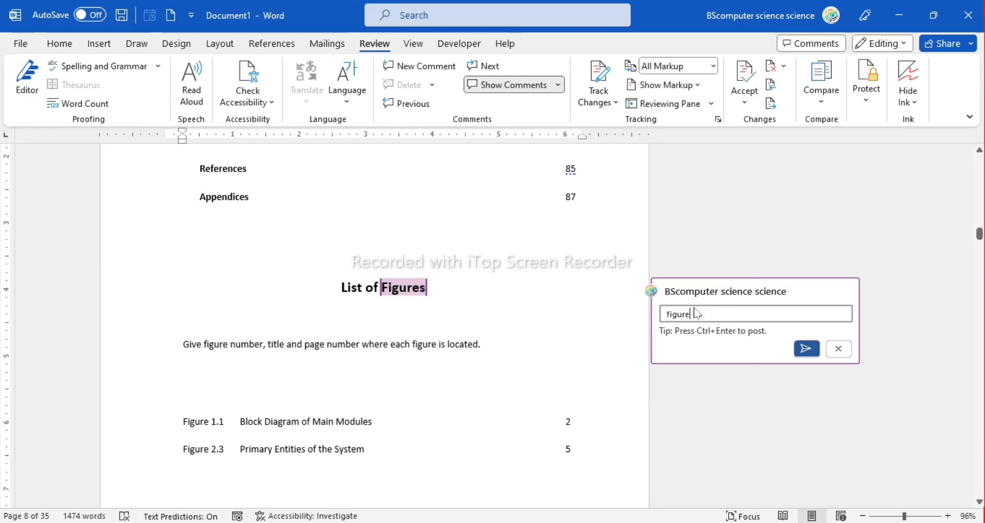
left_click(780, 188)
- Try to hide the comments from the Table of Contents page, and resume and post the pending "figure" comment
scroll(568, 219, "up", 2)
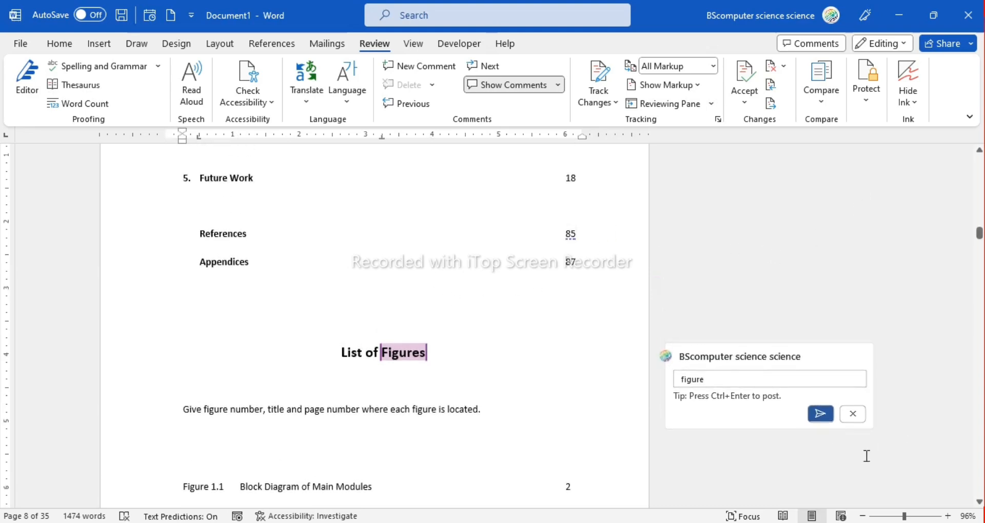
scroll(708, 281, "up", 5)
scroll(708, 281, "up", 20)
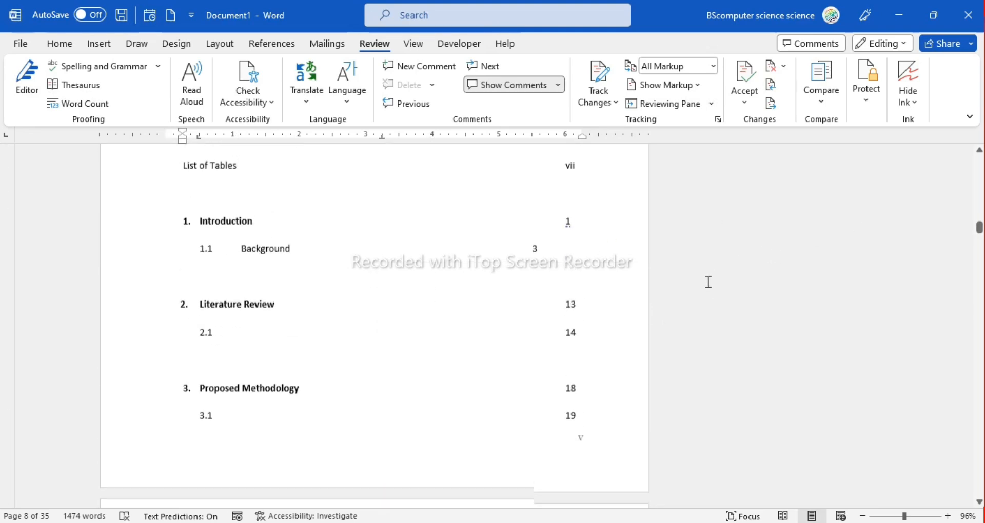
scroll(708, 282, "up", 3)
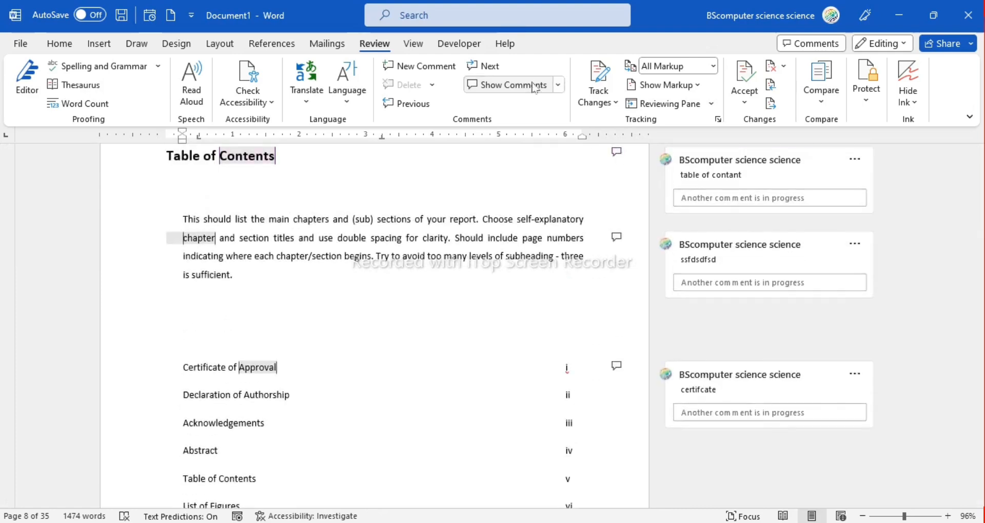
left_click(545, 85)
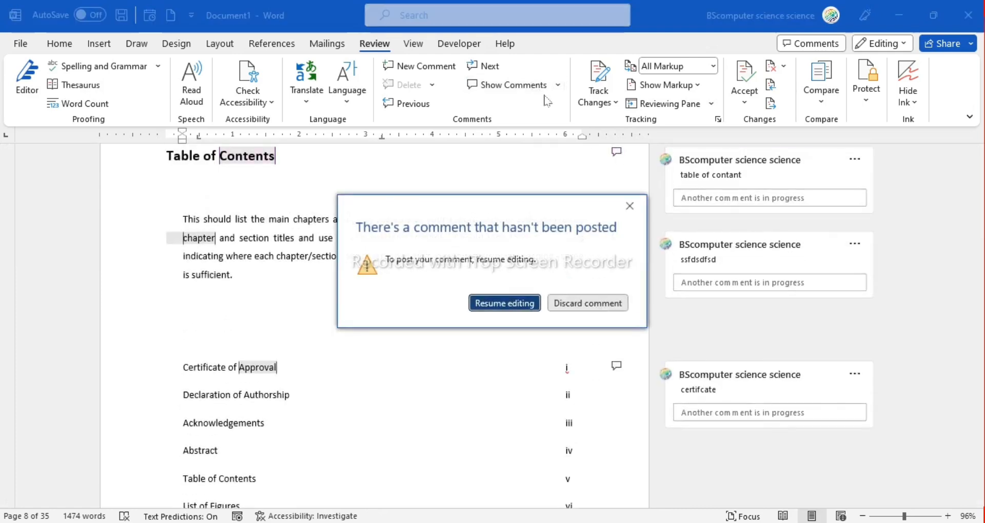
left_click(498, 305)
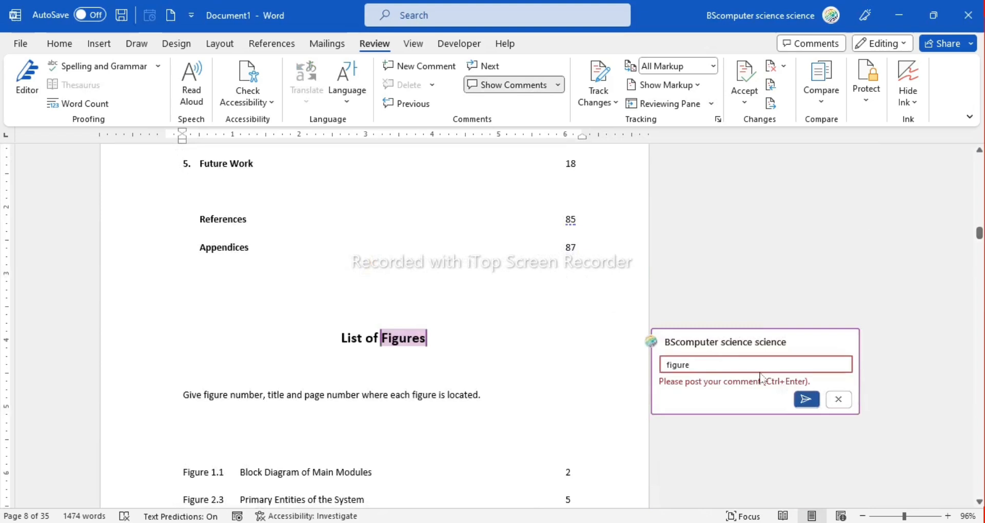
left_click(806, 400)
- Go through the posted comments with Next, from the one on "Contents" to the one on "chapter"
scroll(708, 287, "up", 6)
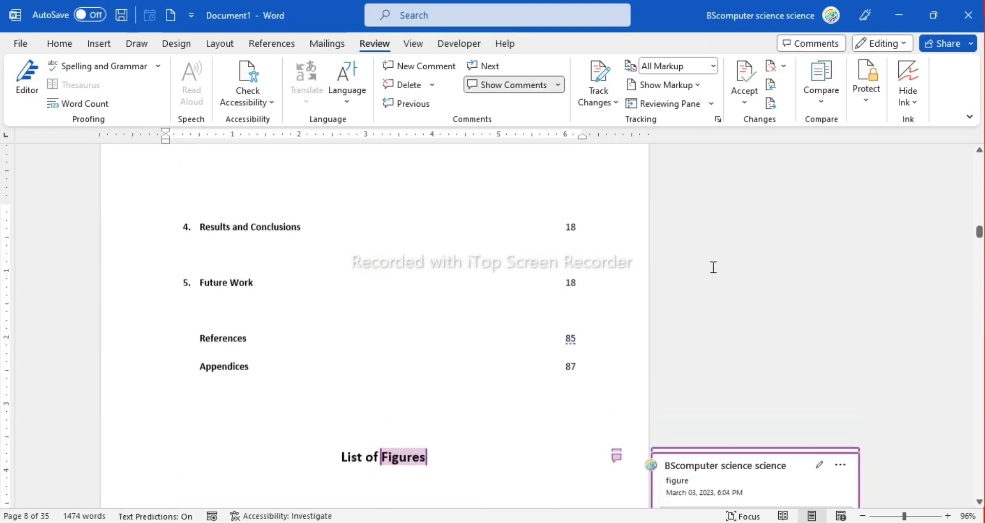
left_click(483, 72)
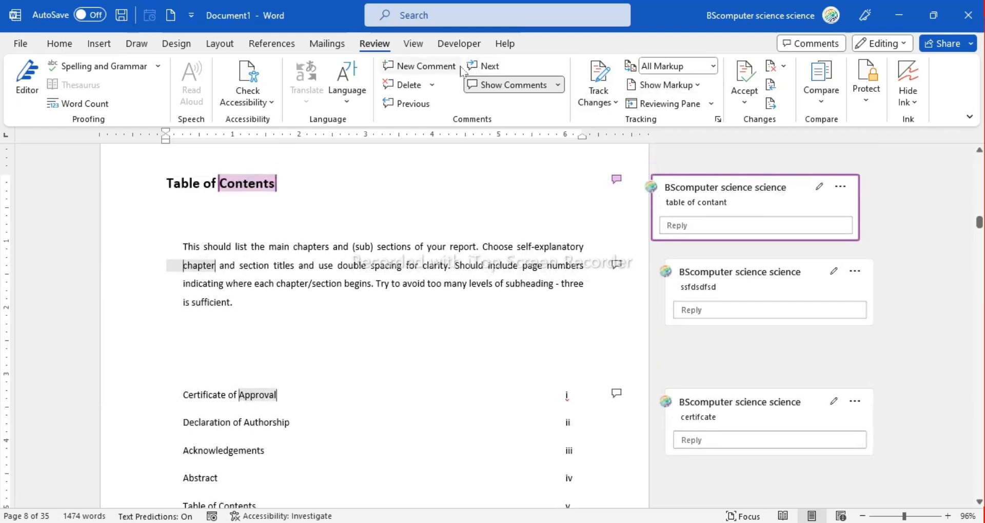
left_click(481, 69)
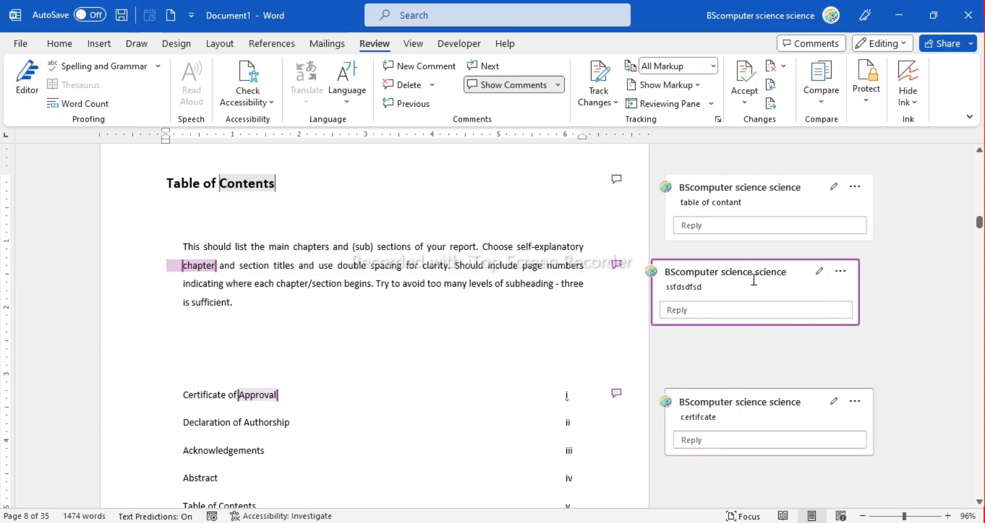
- Continue through the posted comments with Next, from the one on "Approval" to the one on "Figures"
left_click(487, 66)
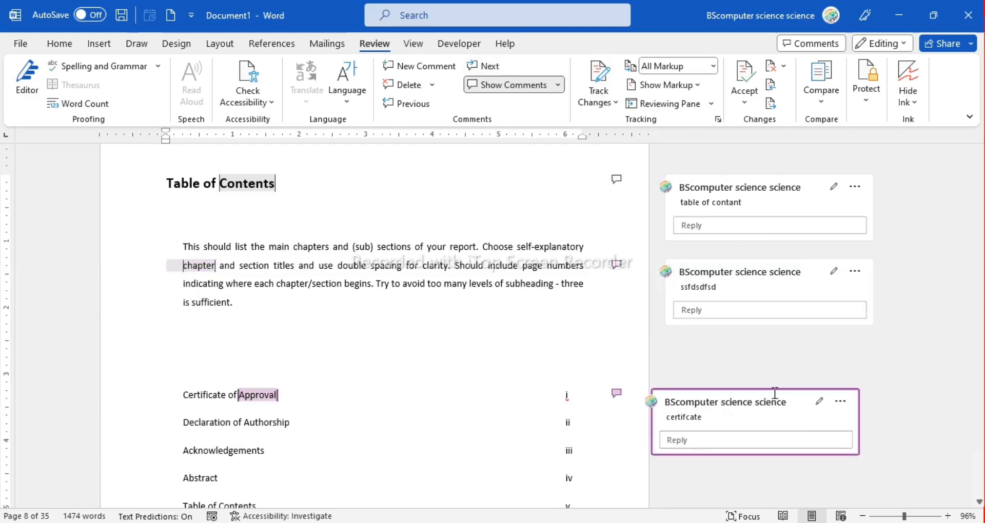
scroll(769, 369, "down", 3)
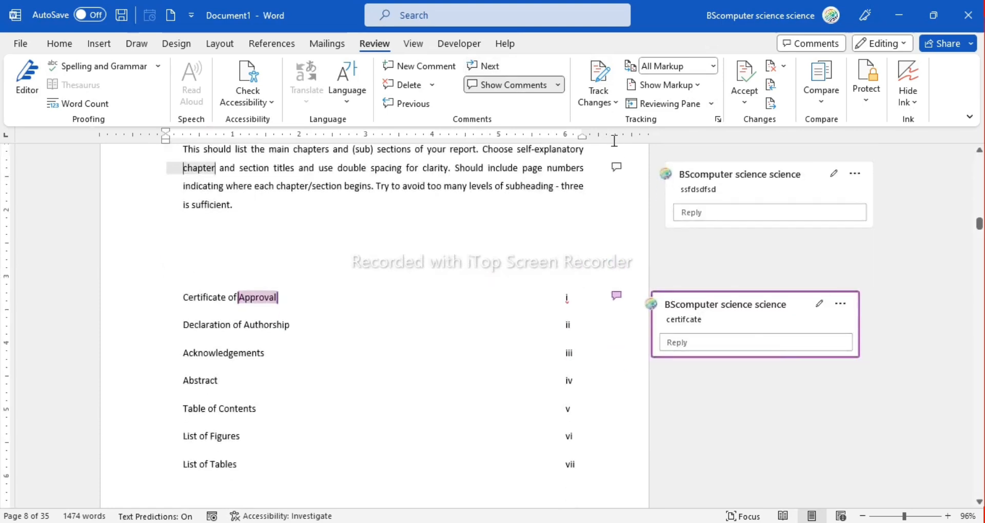
left_click(486, 66)
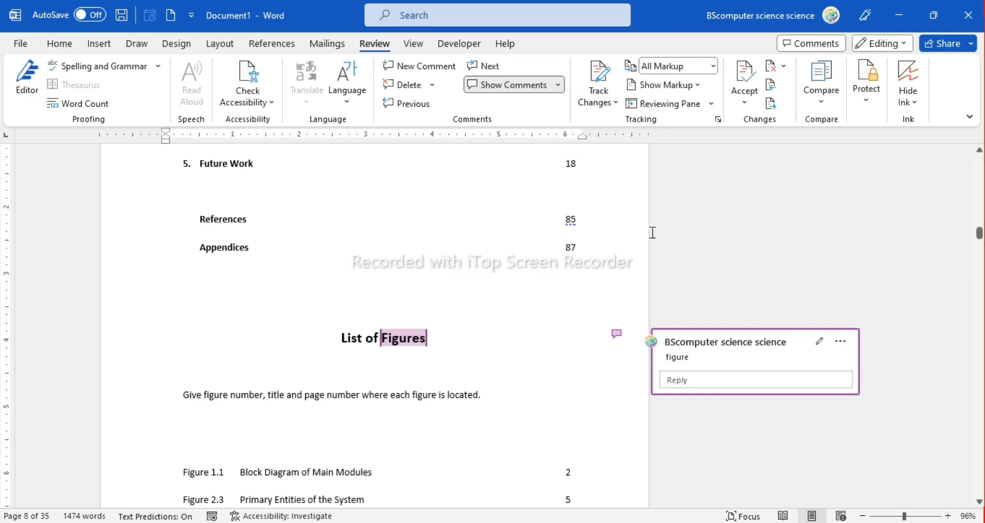
left_click(575, 348)
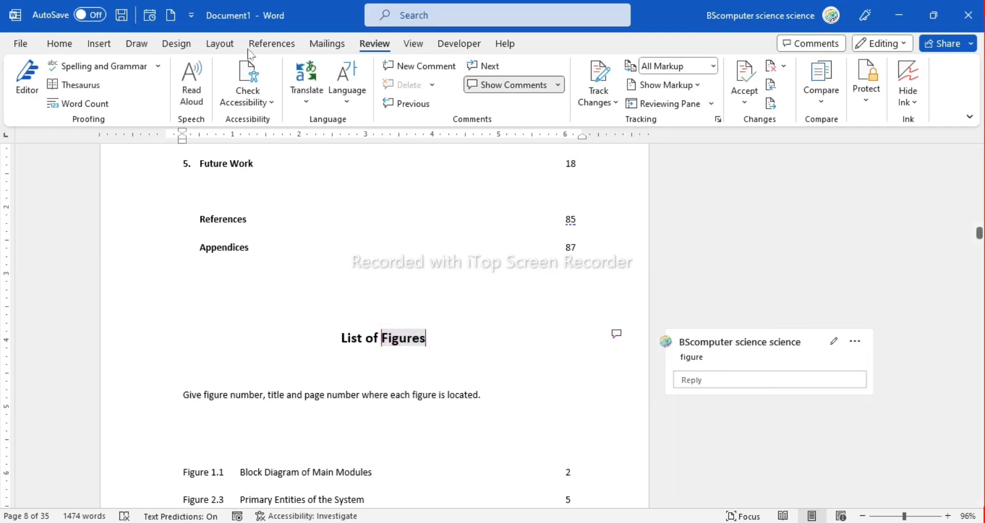
- Go backward through the posted comments with Previous, cycling through them until the one on "Figures" is active again
left_click(412, 106)
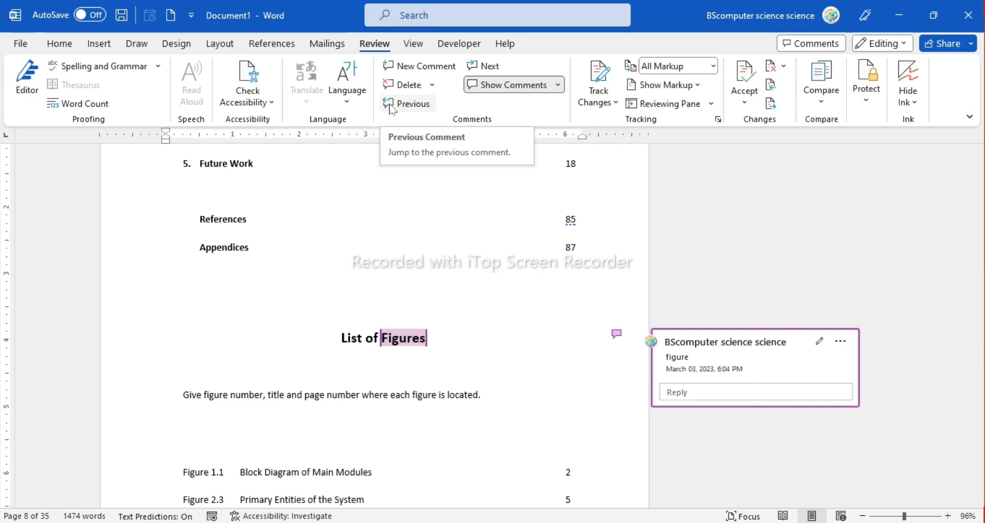
left_click(391, 105)
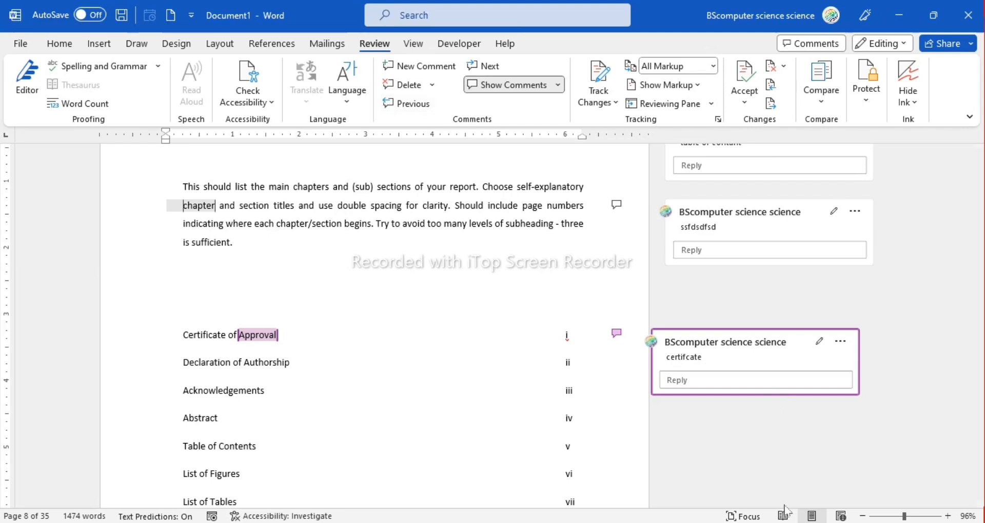
left_click(407, 105)
left_click(406, 106)
left_click(406, 105)
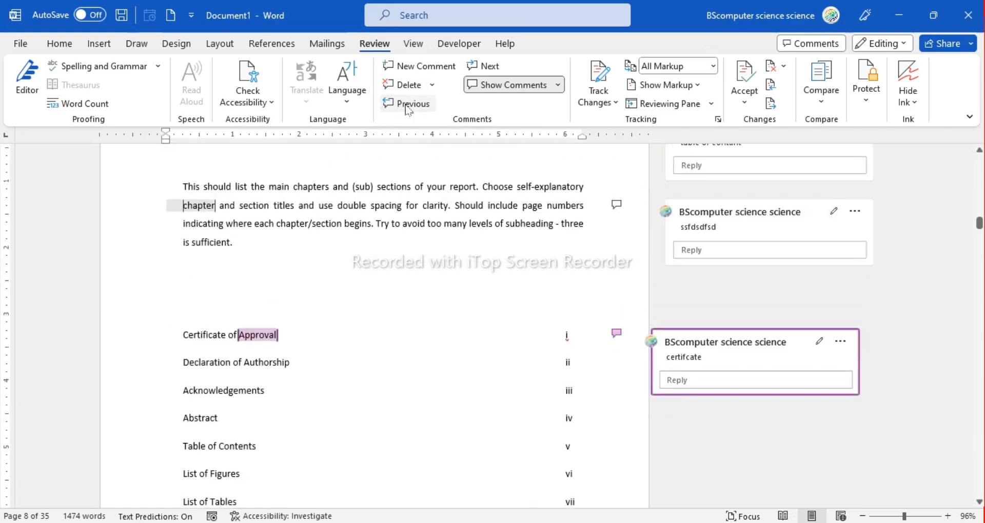
left_click(406, 106)
left_click(407, 105)
left_click(407, 105)
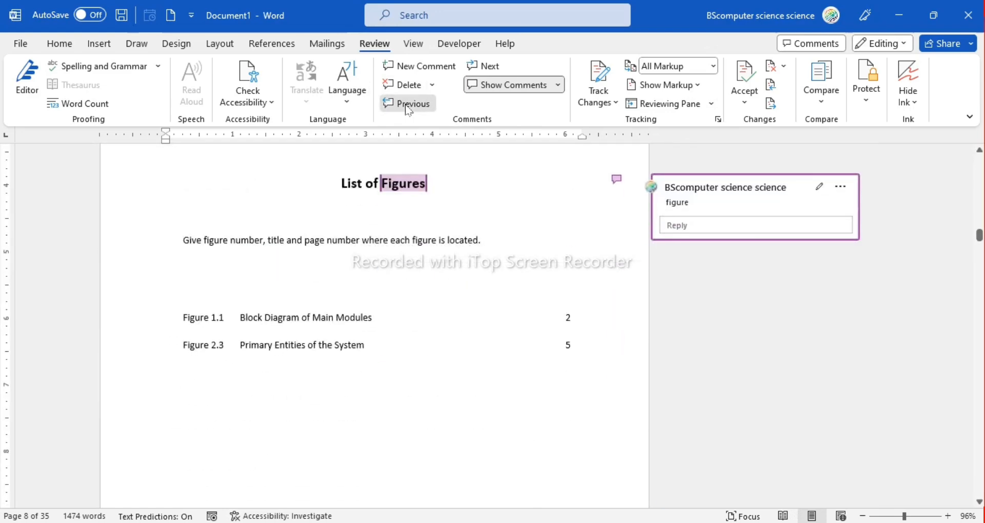
left_click(406, 105)
left_click(406, 105)
left_click(406, 106)
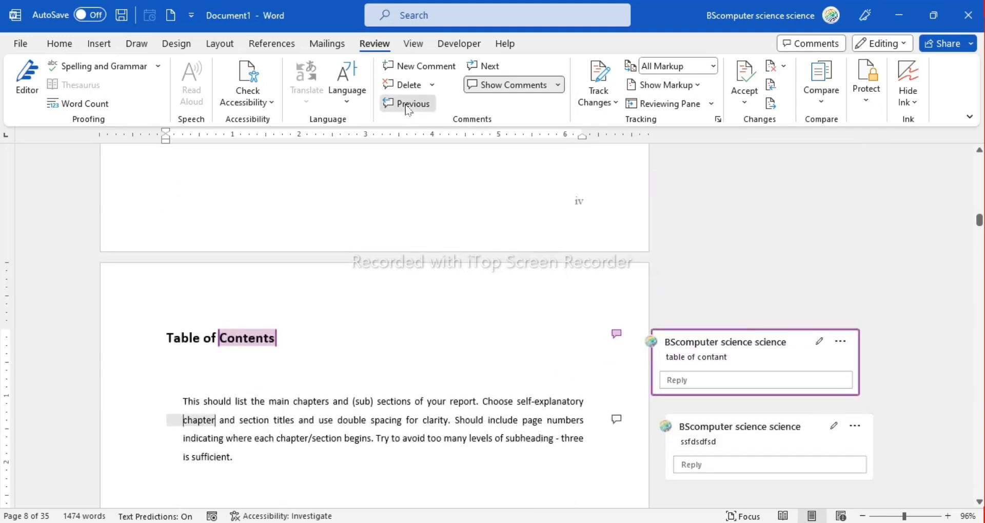
left_click(407, 106)
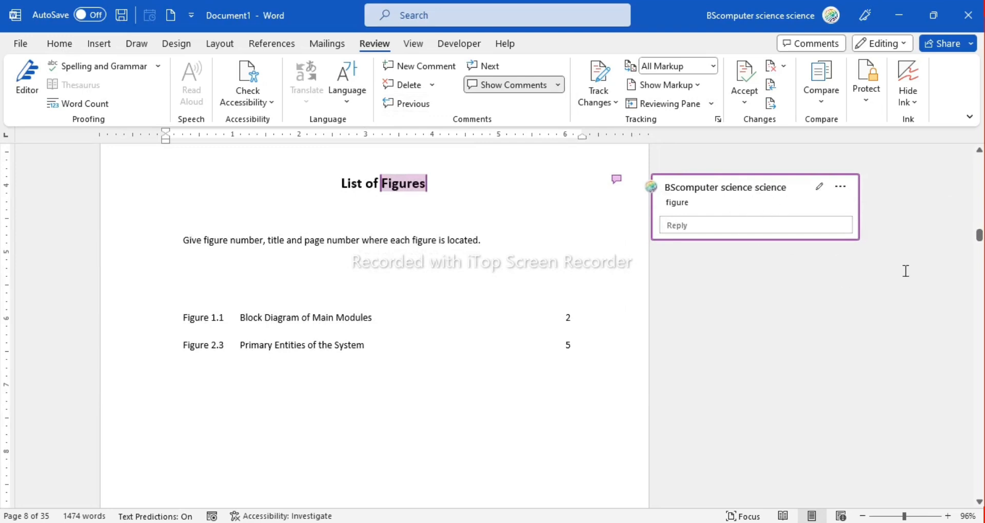
- Delete the comment reading "figure" on the List of Figures heading and deselect the heading text
left_click(418, 86)
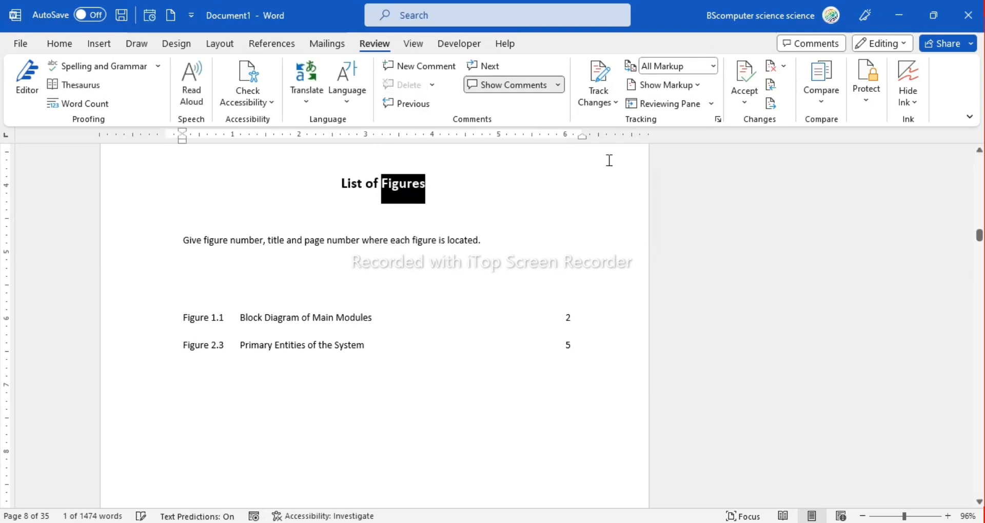
left_click(489, 213)
left_click(473, 185)
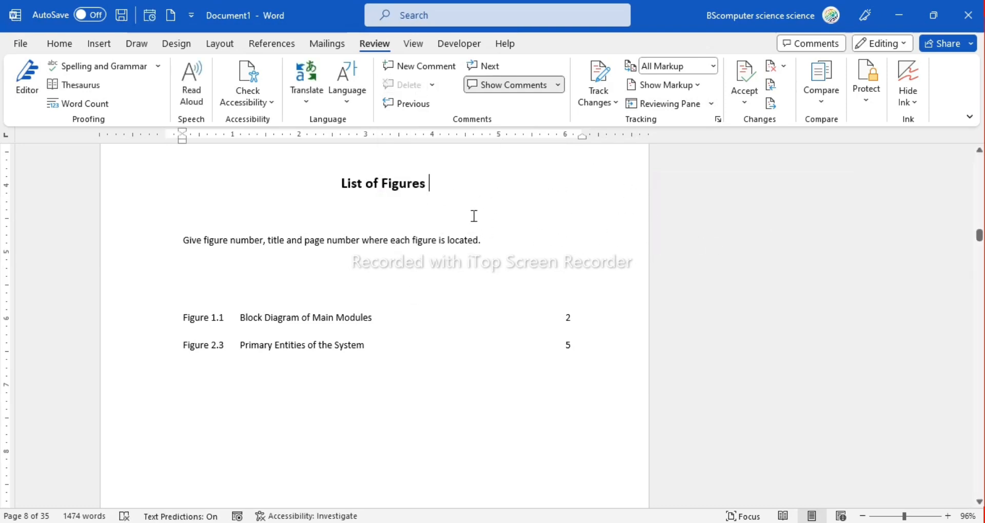
- Highlight the "Certificate of Approval" entry on the Table of Contents page in yellow
scroll(659, 242, "up", 15)
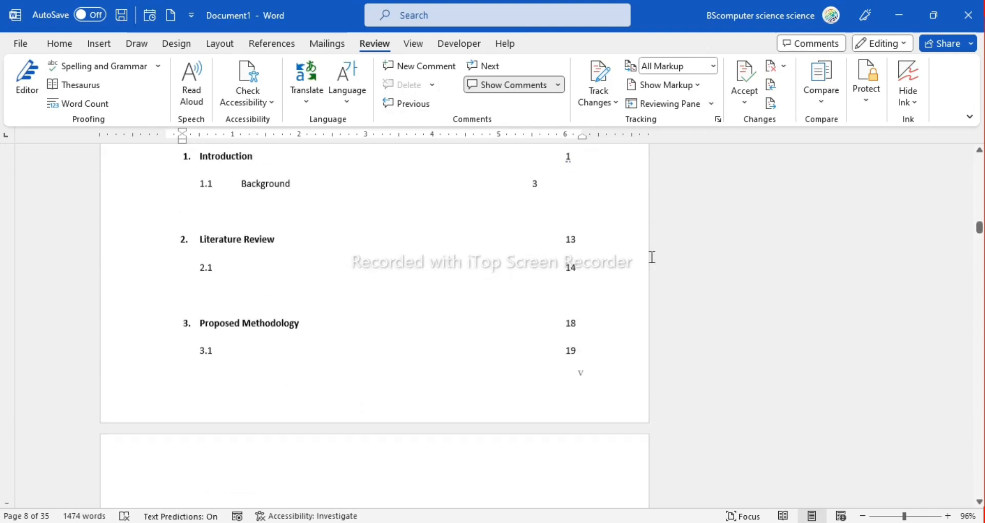
scroll(652, 257, "up", 5)
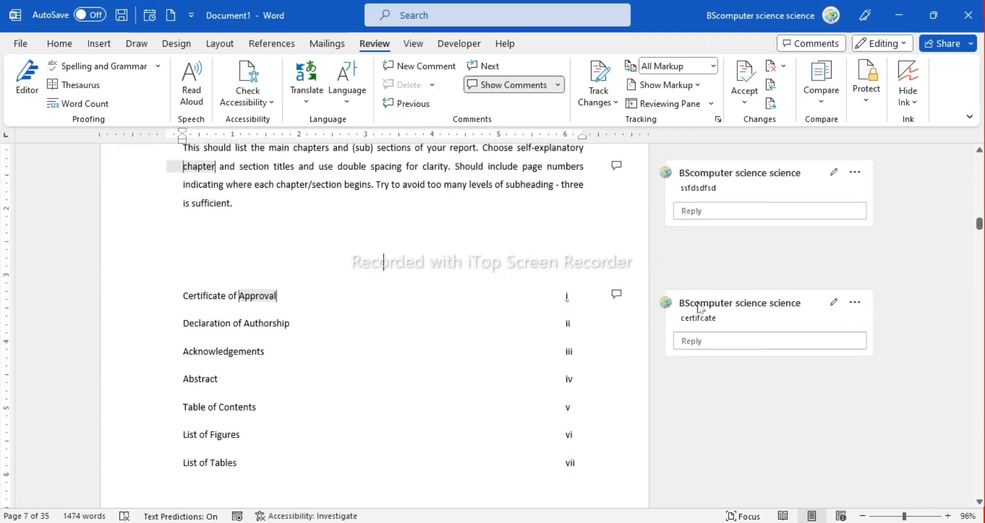
left_click(701, 313)
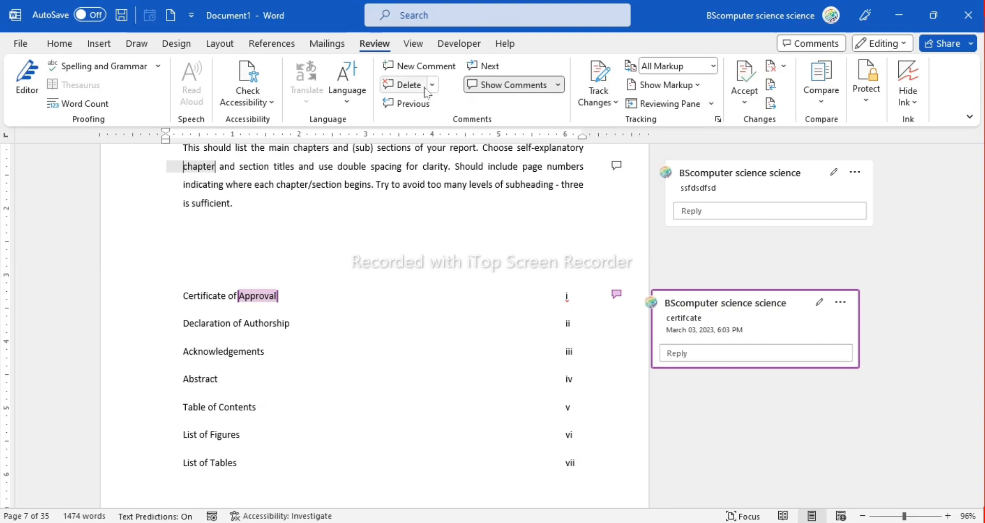
left_click_drag(290, 300, 139, 296)
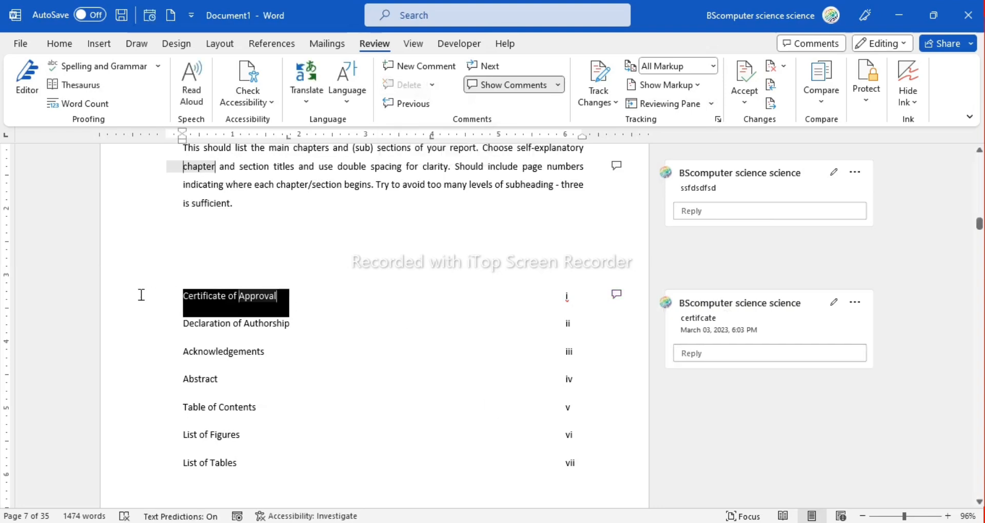
left_click(61, 43)
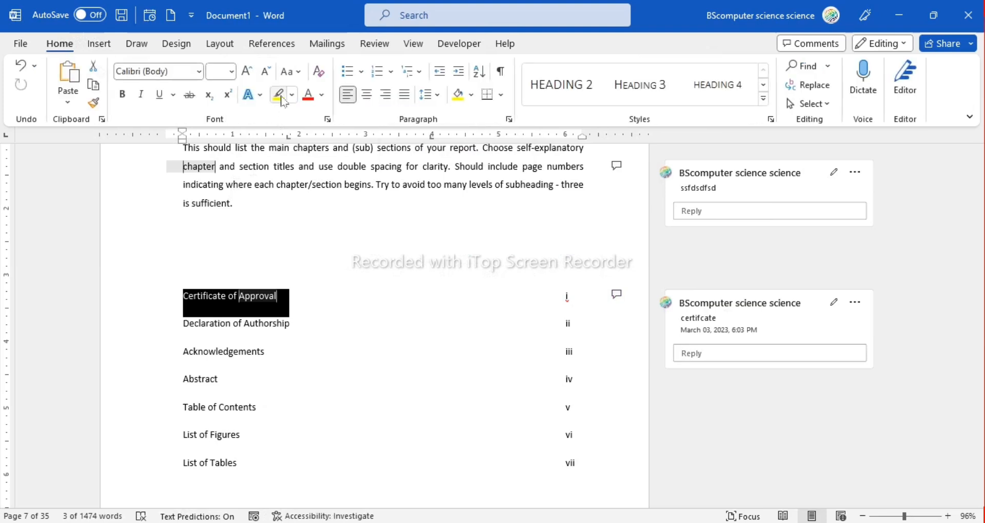
left_click(279, 94)
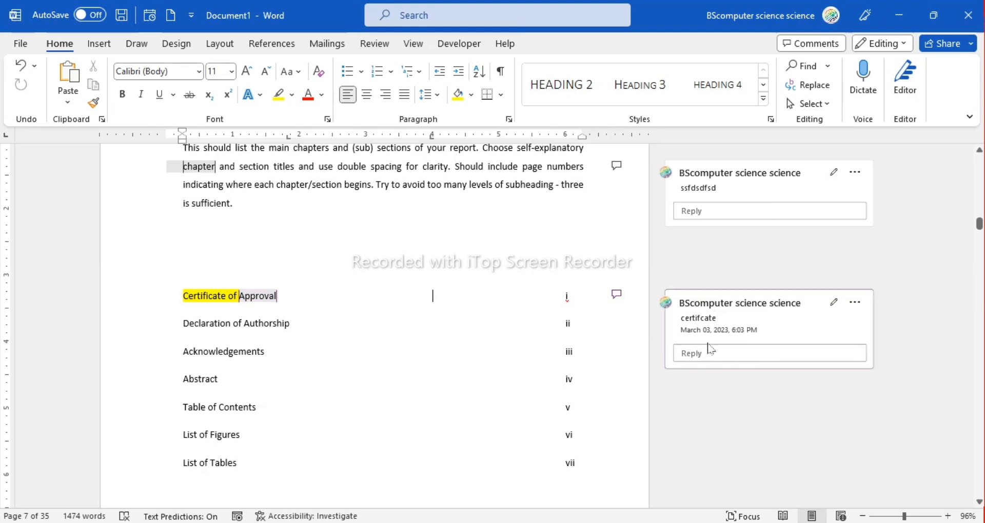
- Delete the comment reading "certifcate" on the word "Approval" and deselect the text
left_click(376, 44)
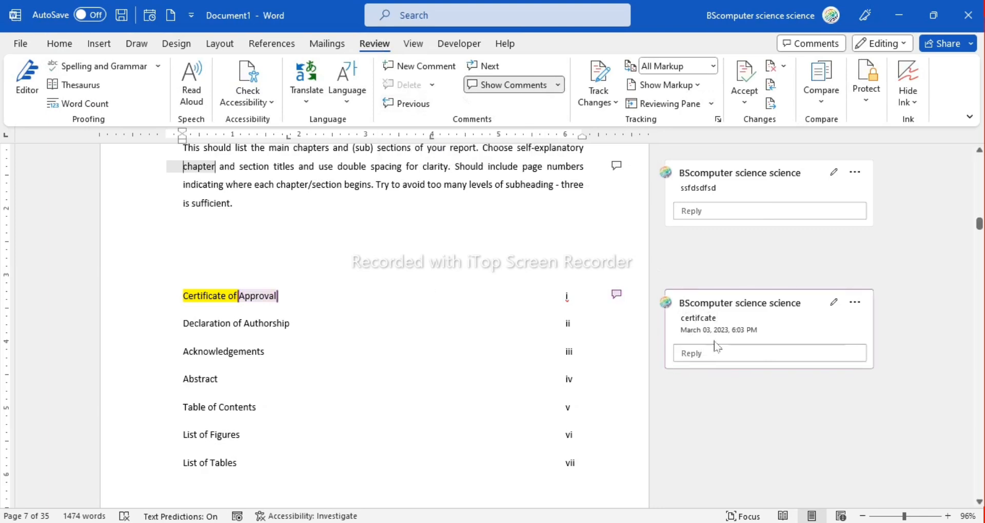
left_click(719, 315)
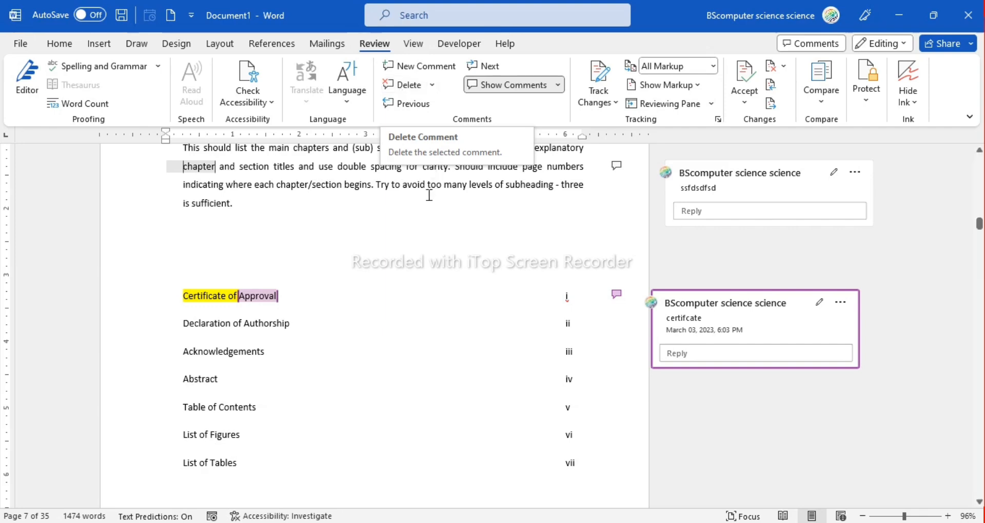
left_click(387, 261)
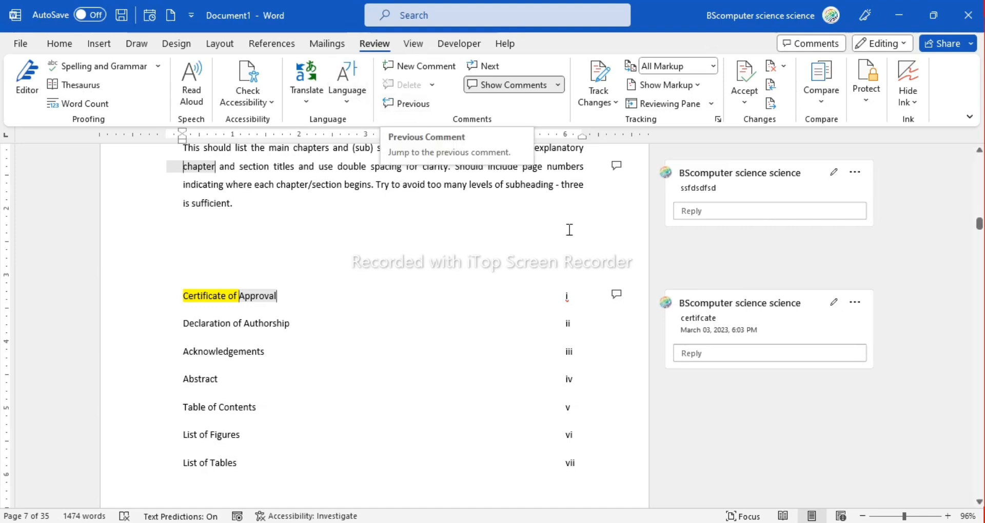
left_click(770, 314)
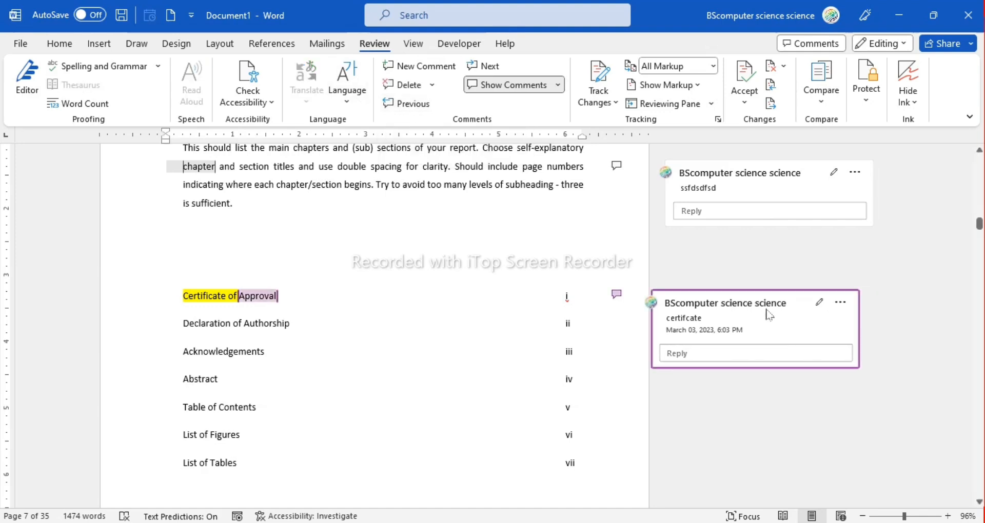
left_click(405, 85)
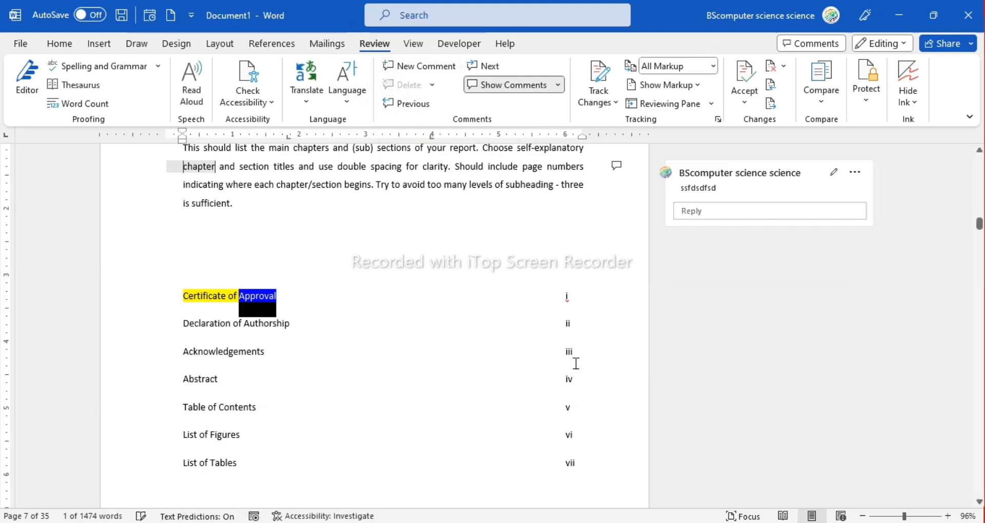
left_click(425, 300)
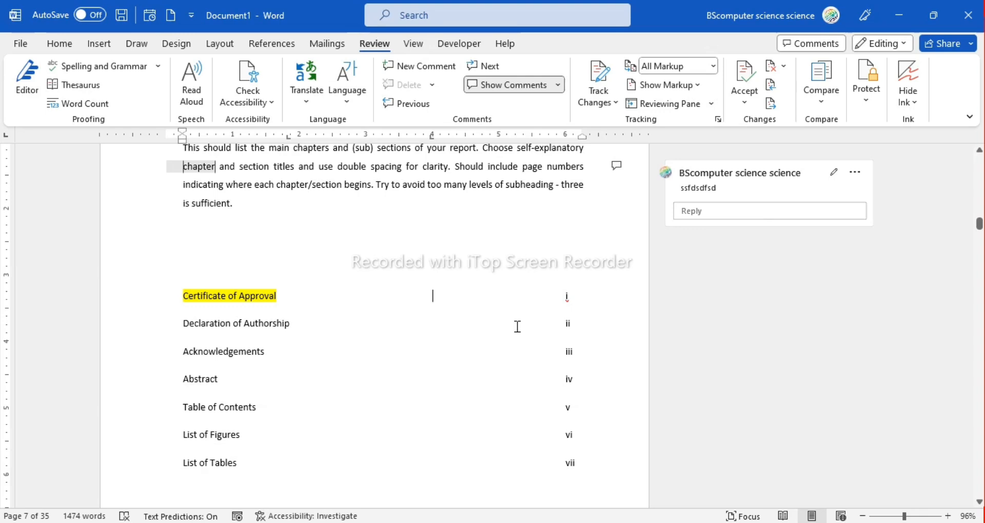
- Place the cursor in the paragraph under Table of Contents, view the document's Word Count statistics, and close them
scroll(598, 310, "up", 3)
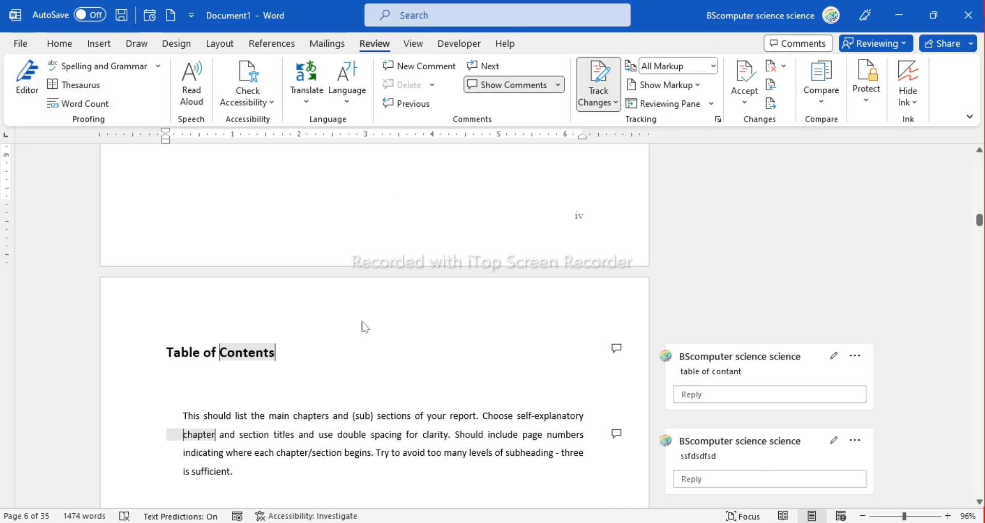
left_click(267, 435)
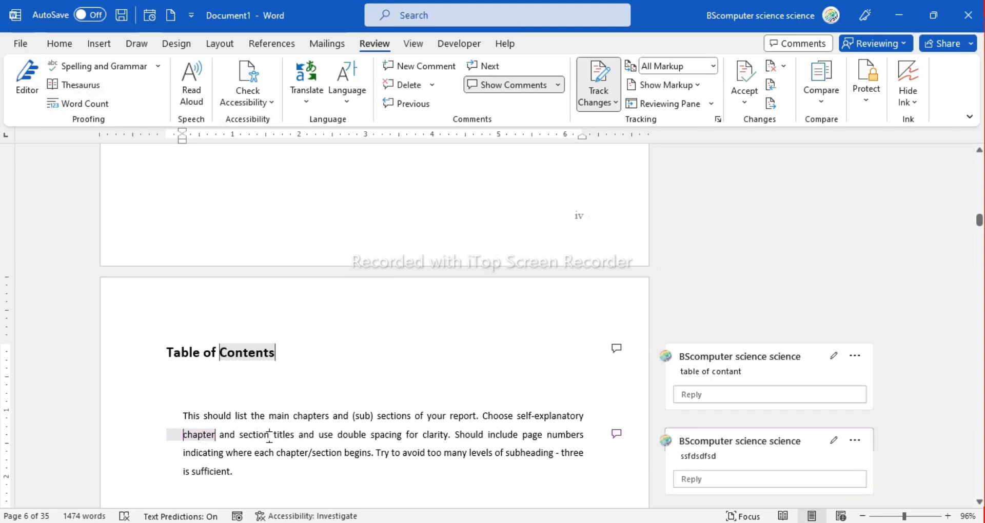
left_click(90, 103)
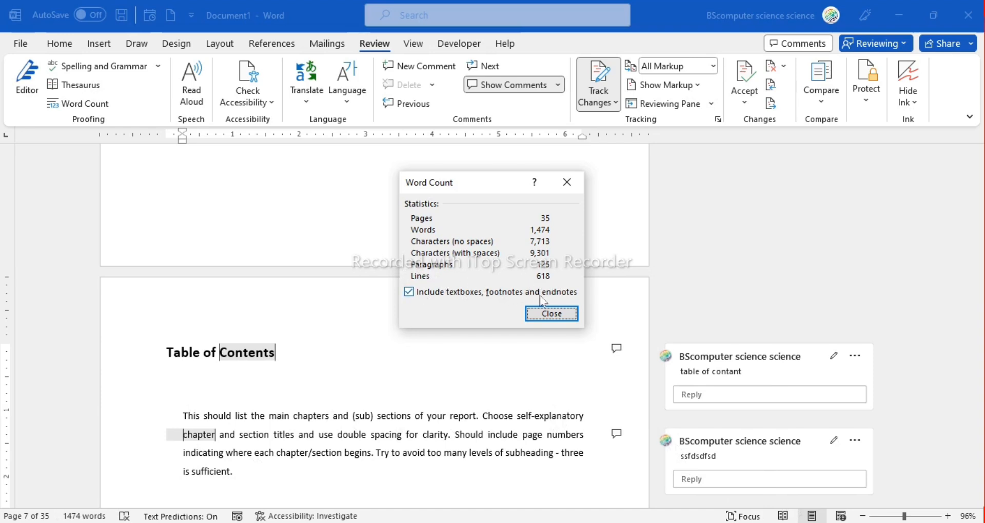
left_click(551, 313)
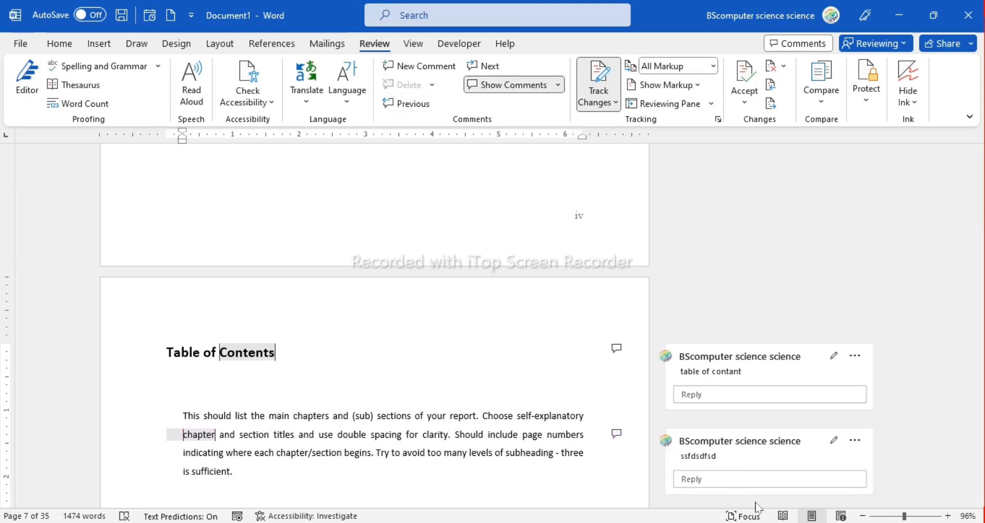
left_click(590, 519)
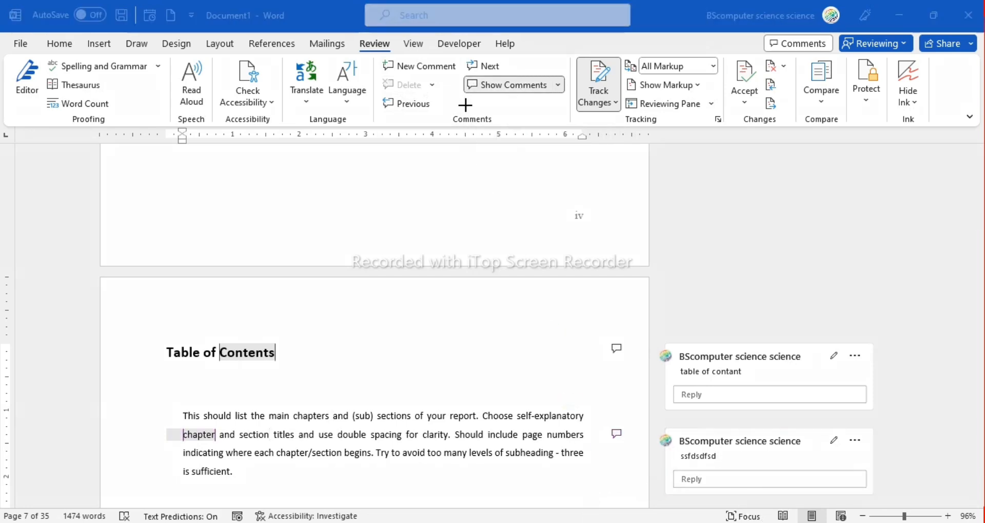
left_click_drag(454, 73, 583, 109)
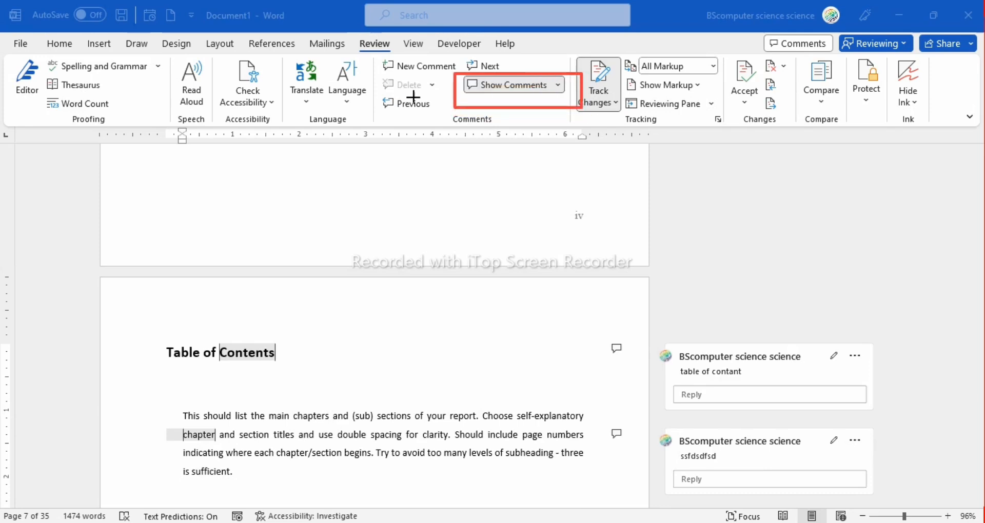
mouse_move(376, 52)
left_mouse_down()
mouse_move(388, 72)
mouse_move(458, 79)
left_mouse_up()
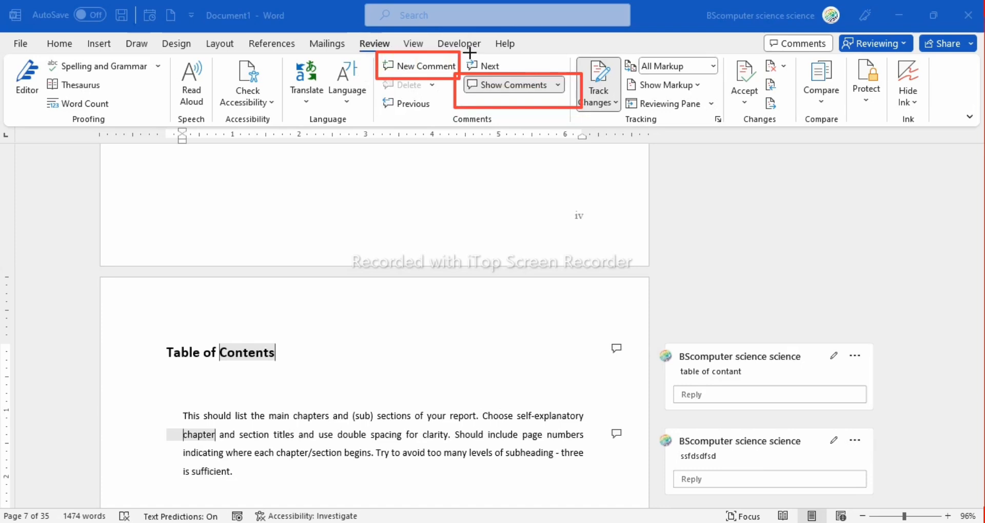
left_click_drag(469, 53, 532, 82)
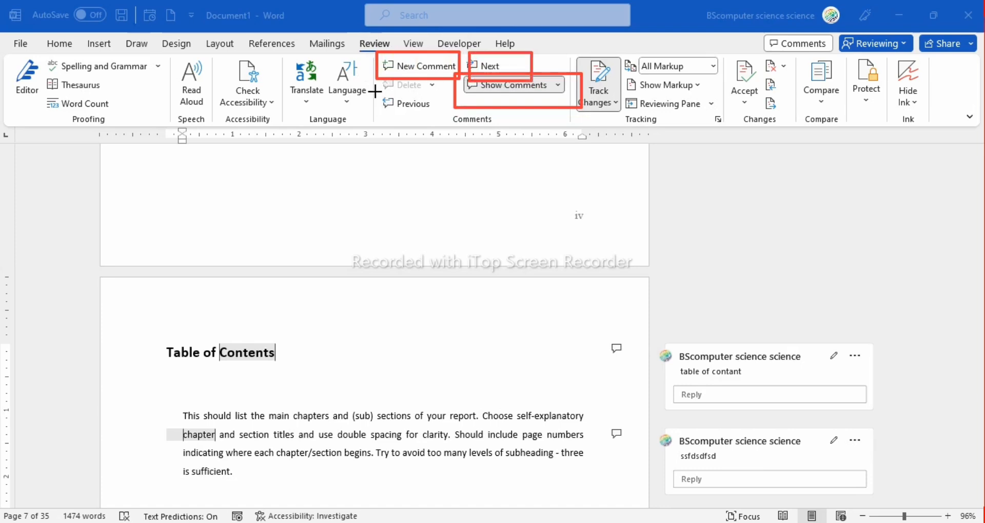
left_click_drag(374, 91, 444, 125)
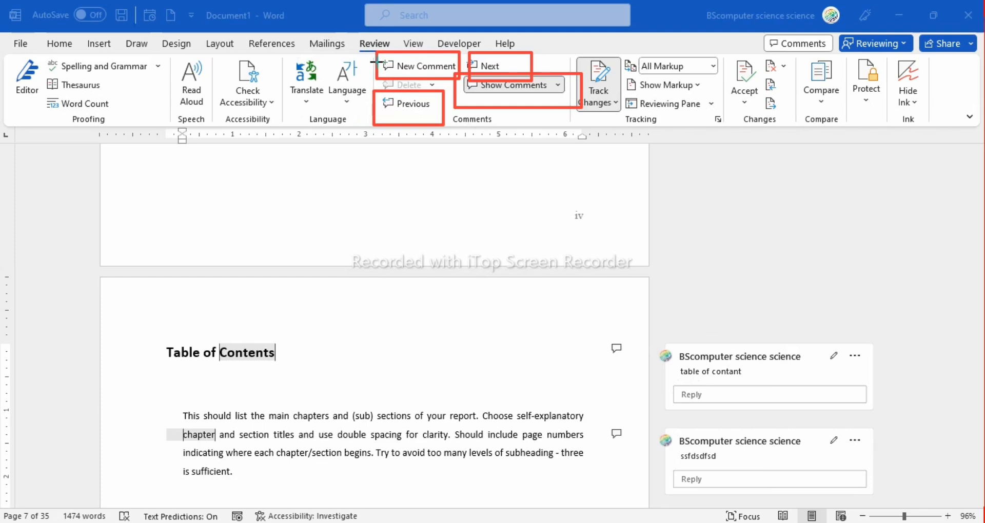
mouse_move(357, 61)
left_mouse_down()
mouse_move(424, 105)
mouse_move(411, 104)
mouse_move(454, 107)
left_mouse_up()
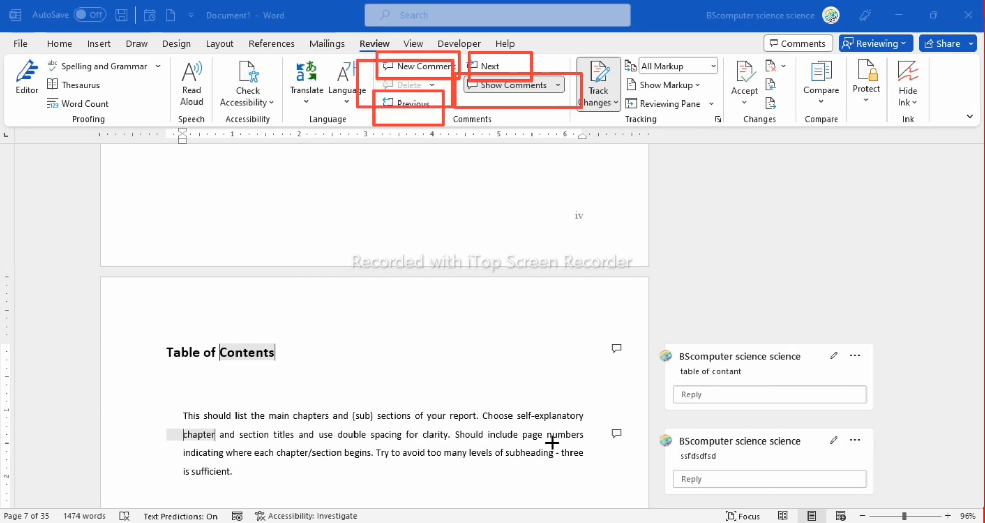
left_click_drag(367, 72, 445, 98)
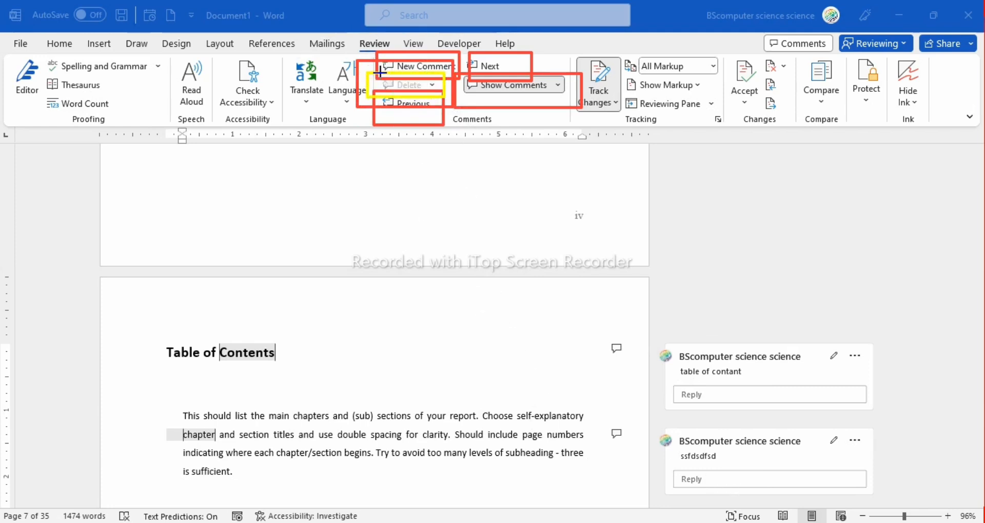
mouse_move(366, 71)
left_mouse_down()
mouse_move(372, 87)
mouse_move(435, 100)
mouse_move(468, 94)
mouse_move(434, 96)
left_mouse_up()
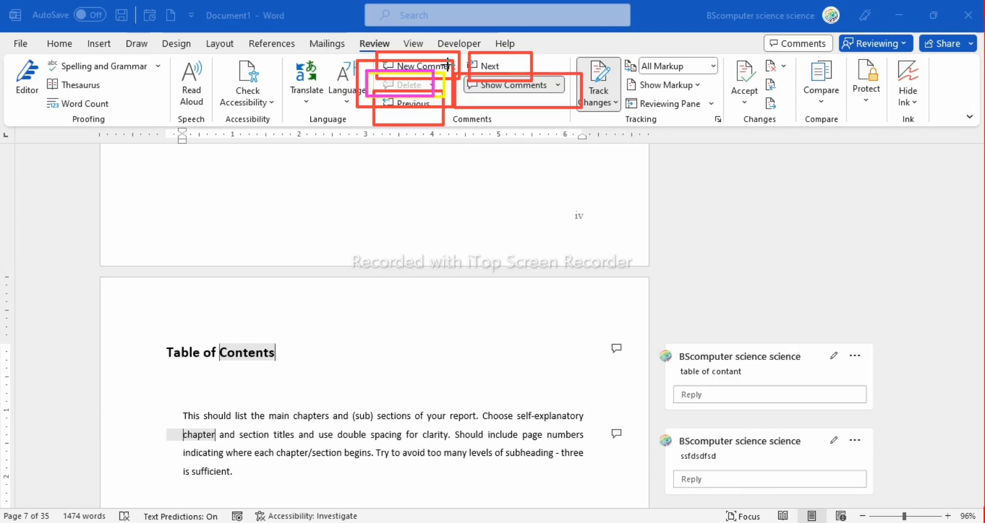